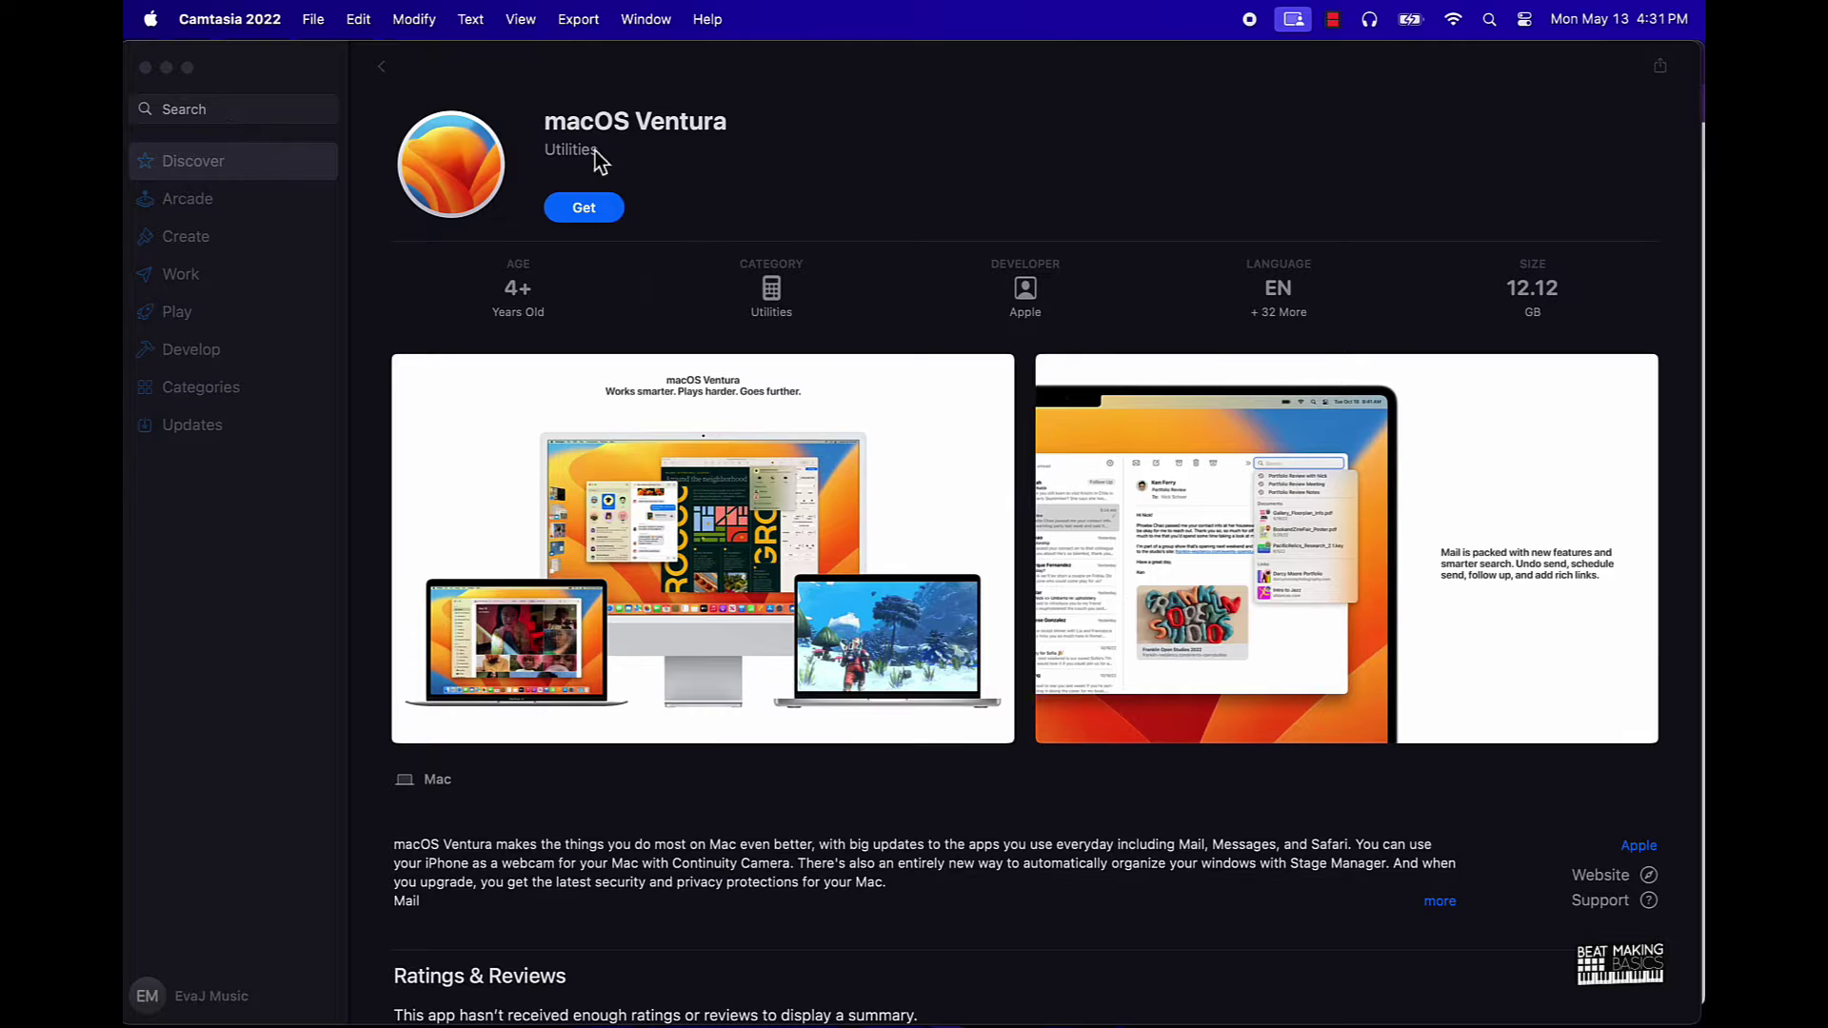
Step: Request macOS Ventura and confirm downloading the 13.6.7 update in System Settings' Software Update
click(590, 217)
click(591, 217)
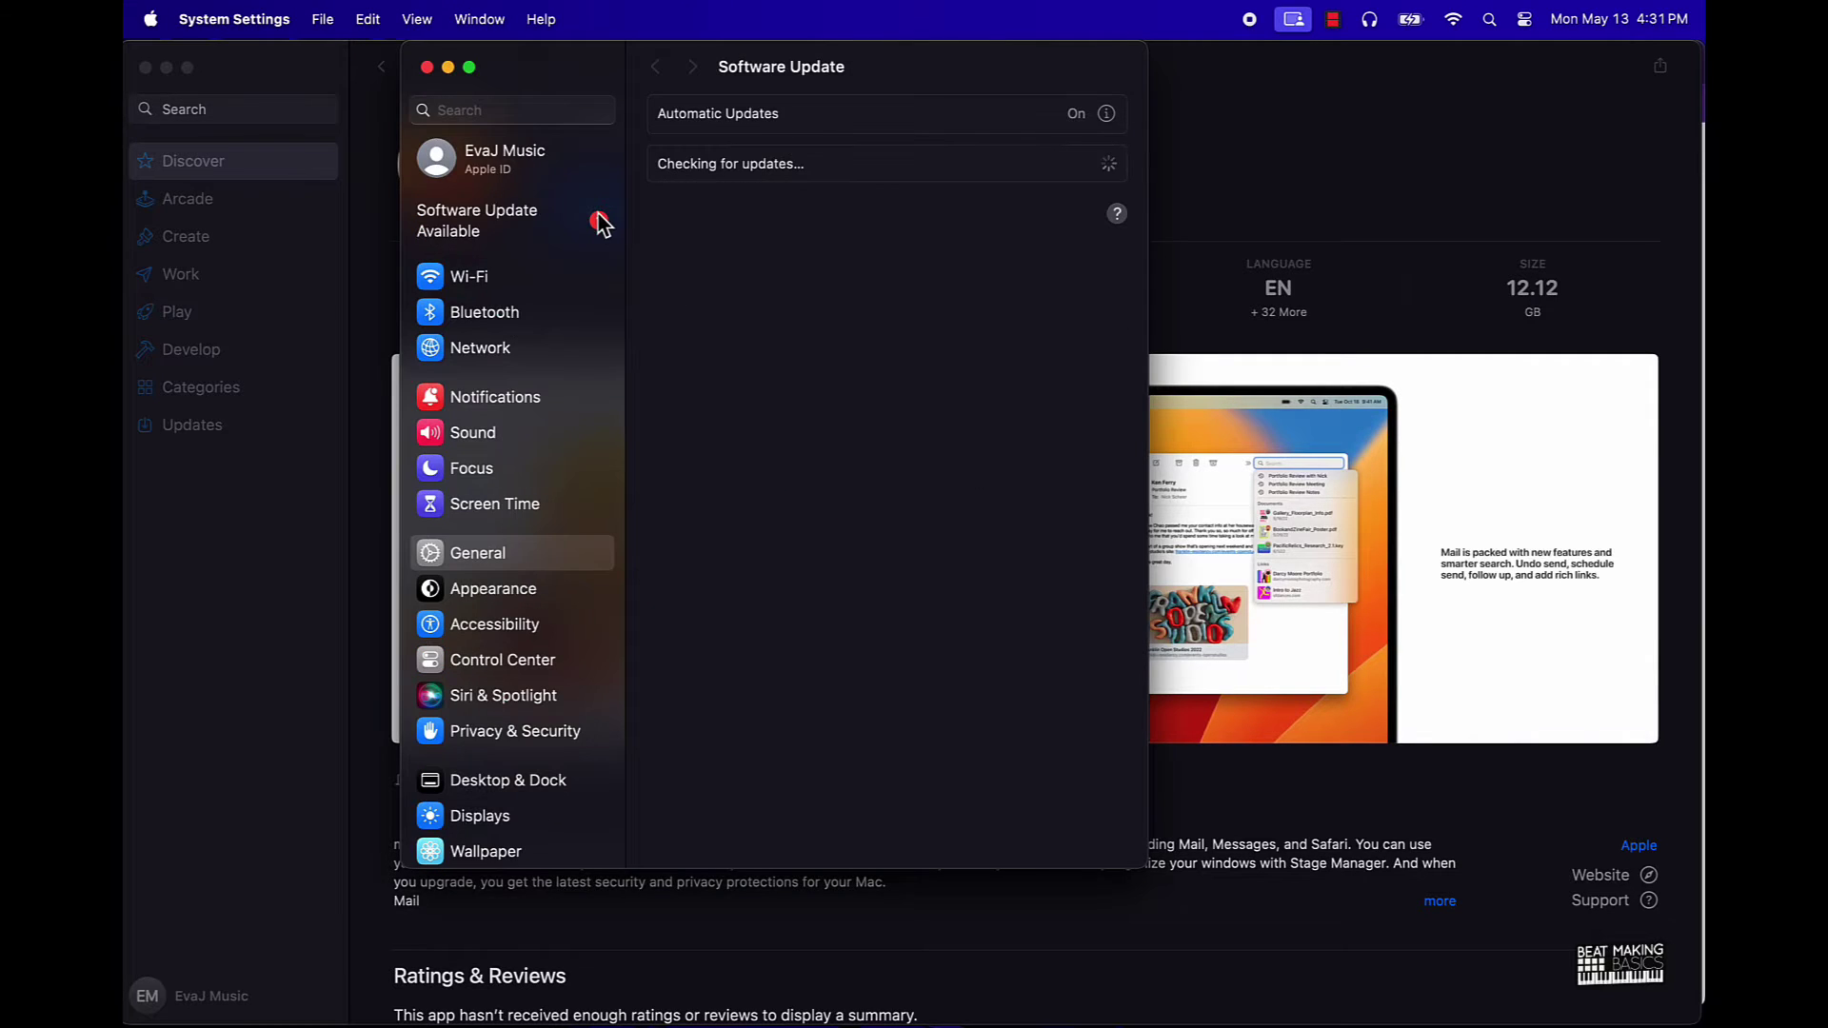
click(571, 238)
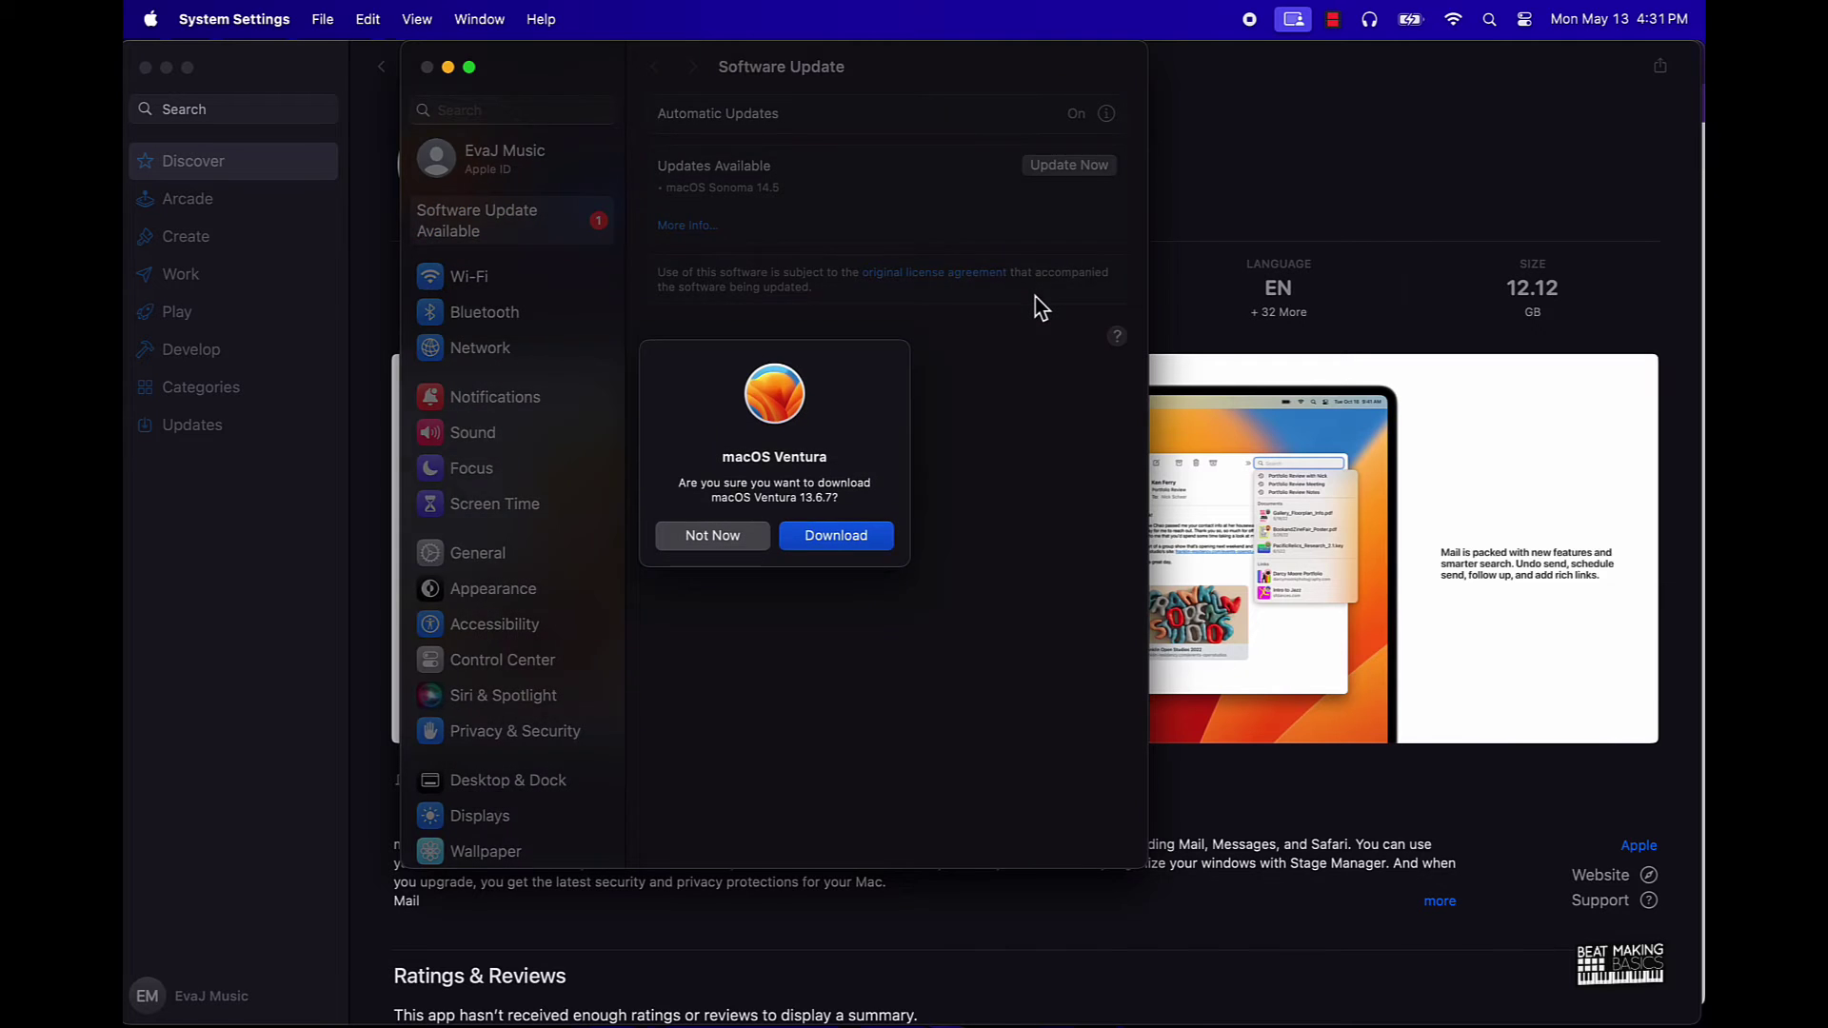
click(836, 539)
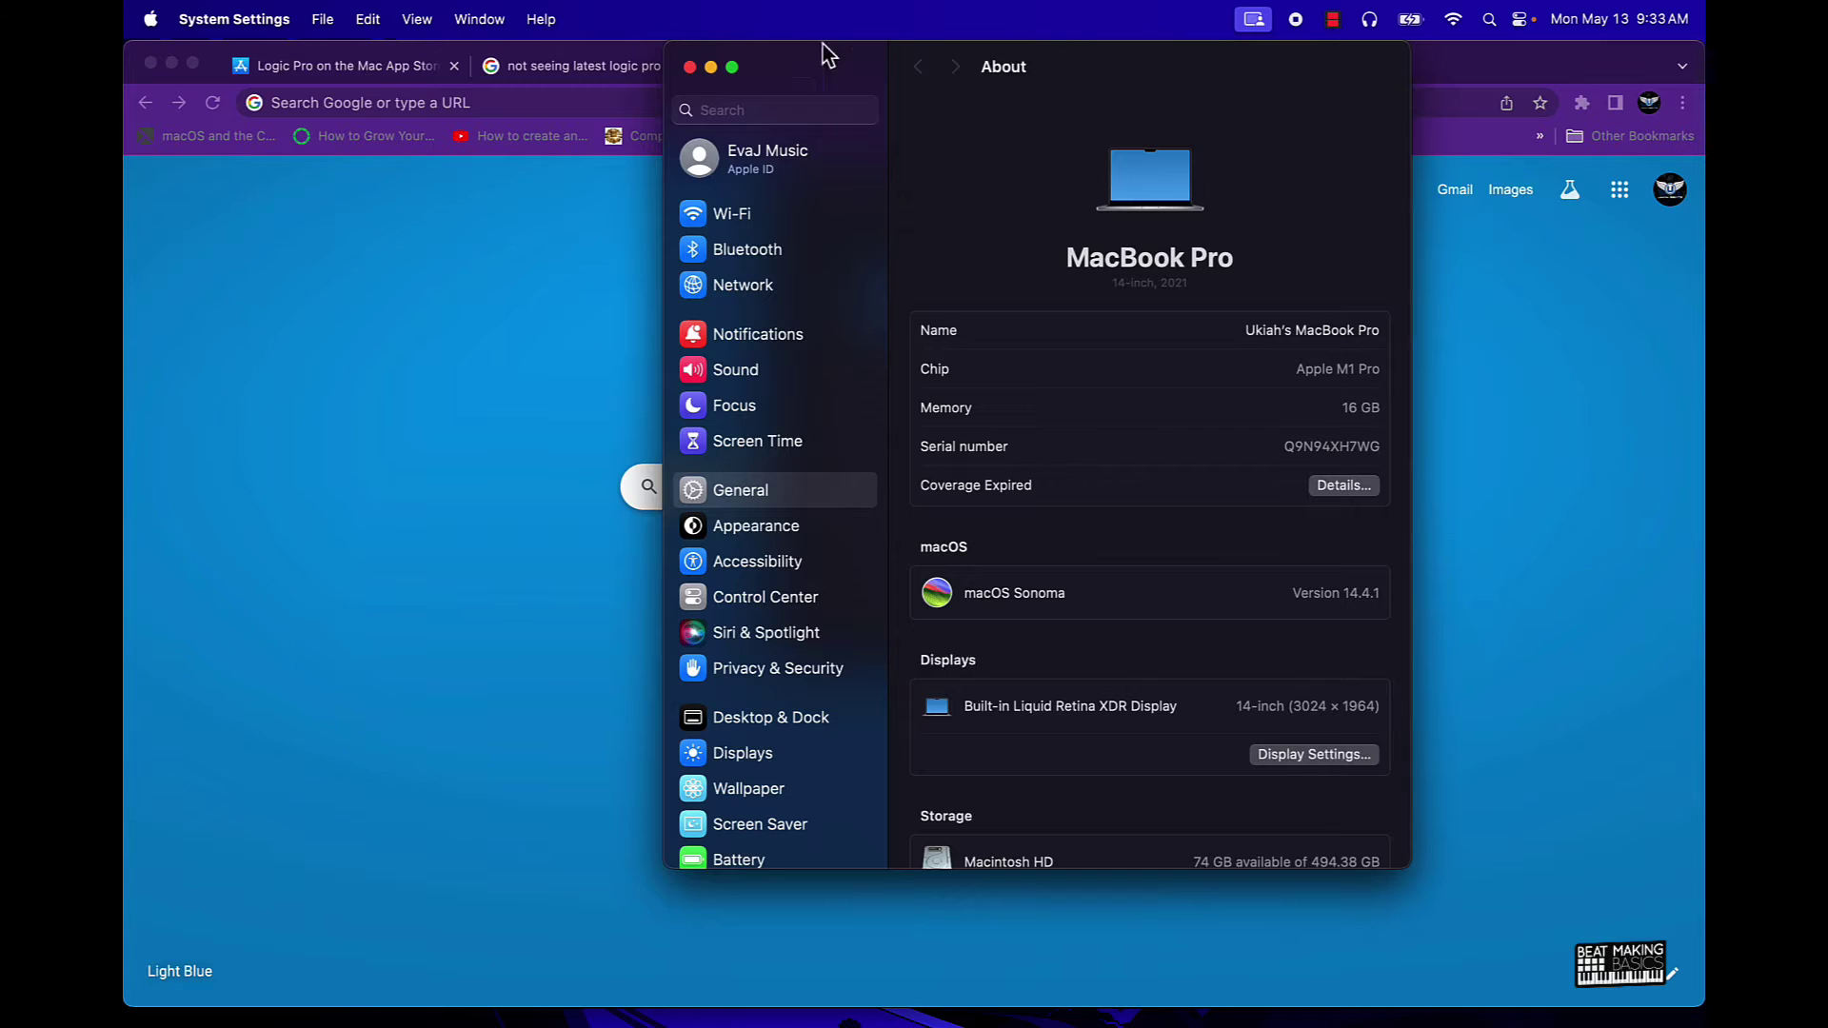
Step: Shift the System Settings window left and select the '14-inch, 2021' model subtitle in About
drag(821, 67, 559, 19)
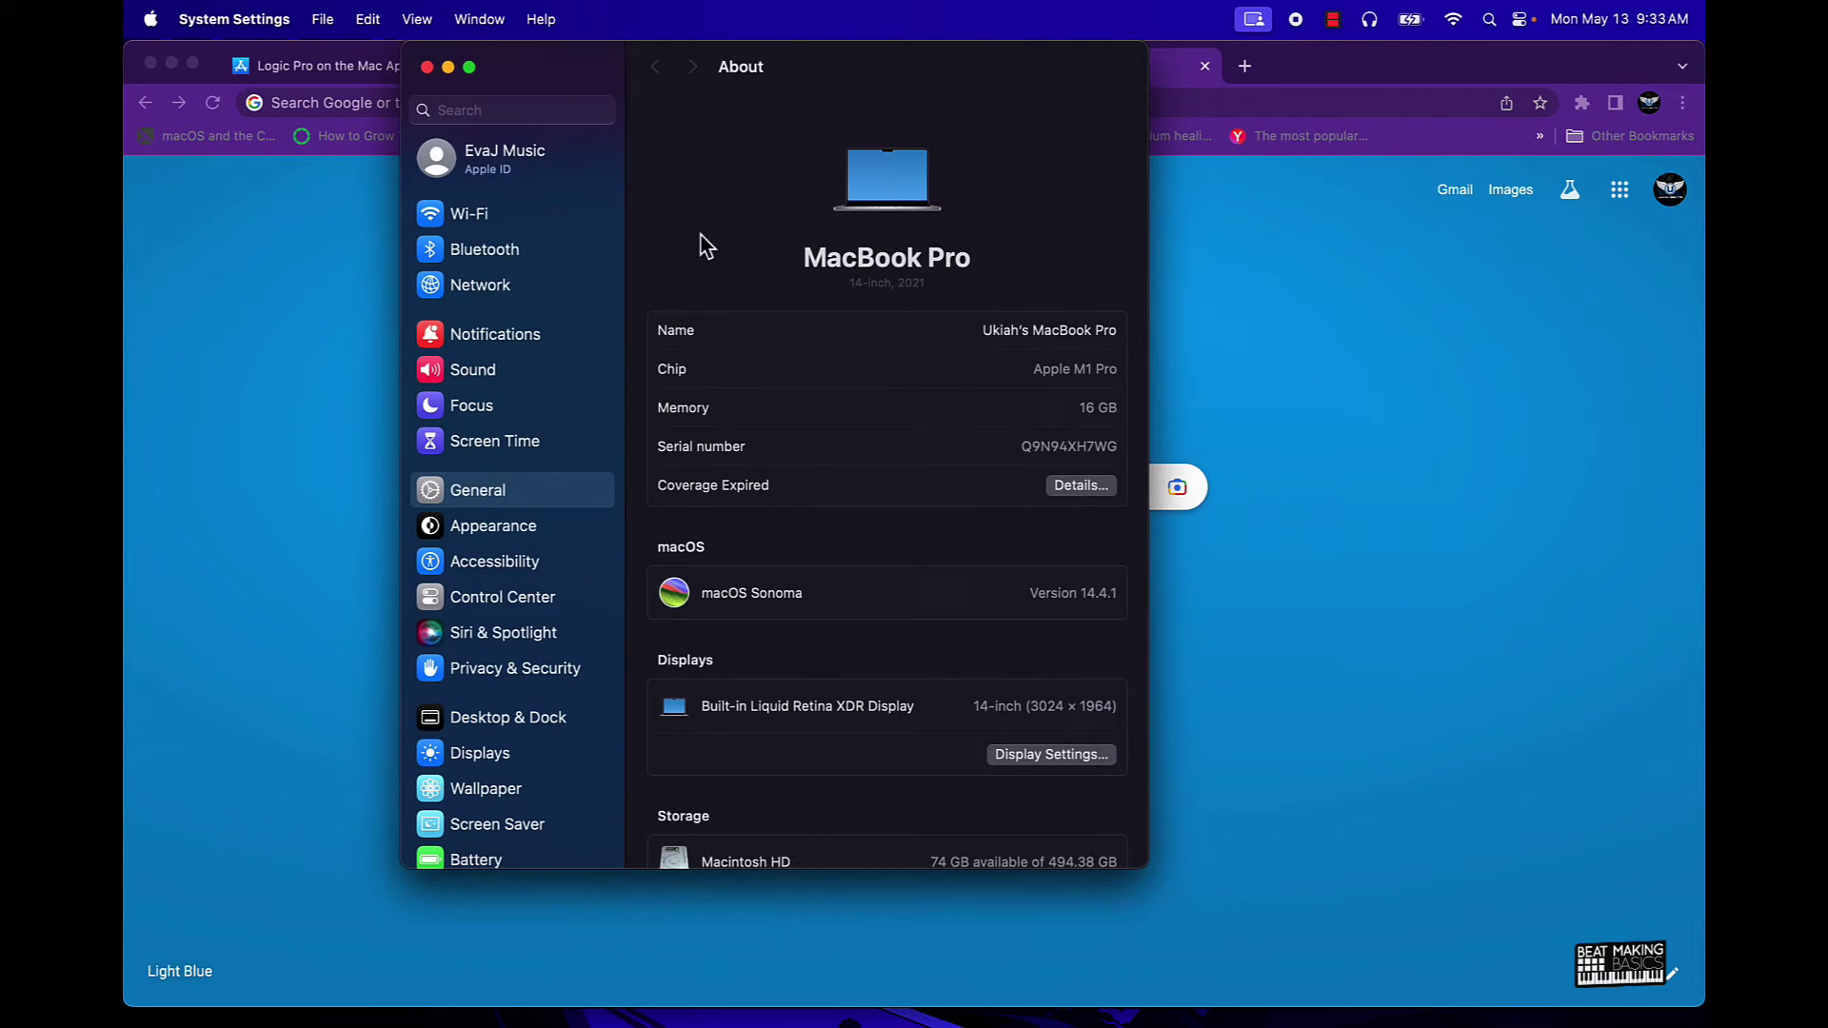
scroll(781, 466, down, 3)
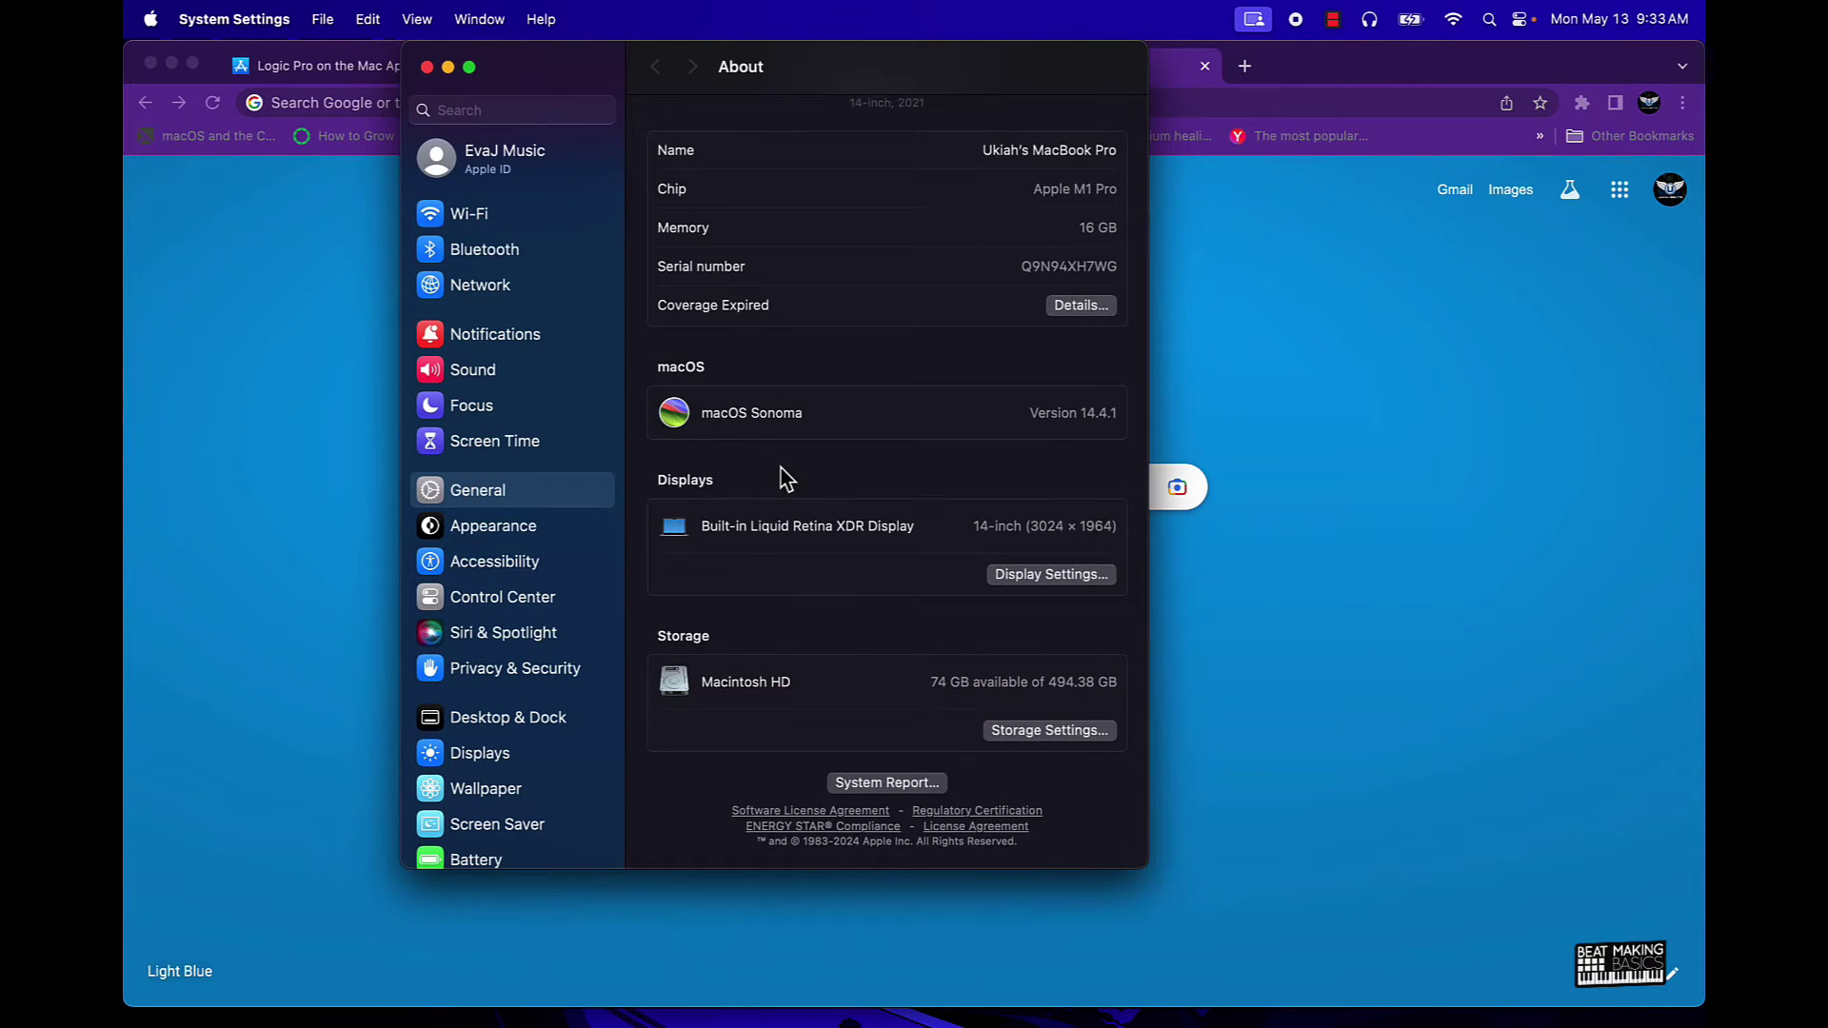
scroll(776, 457, up, 3)
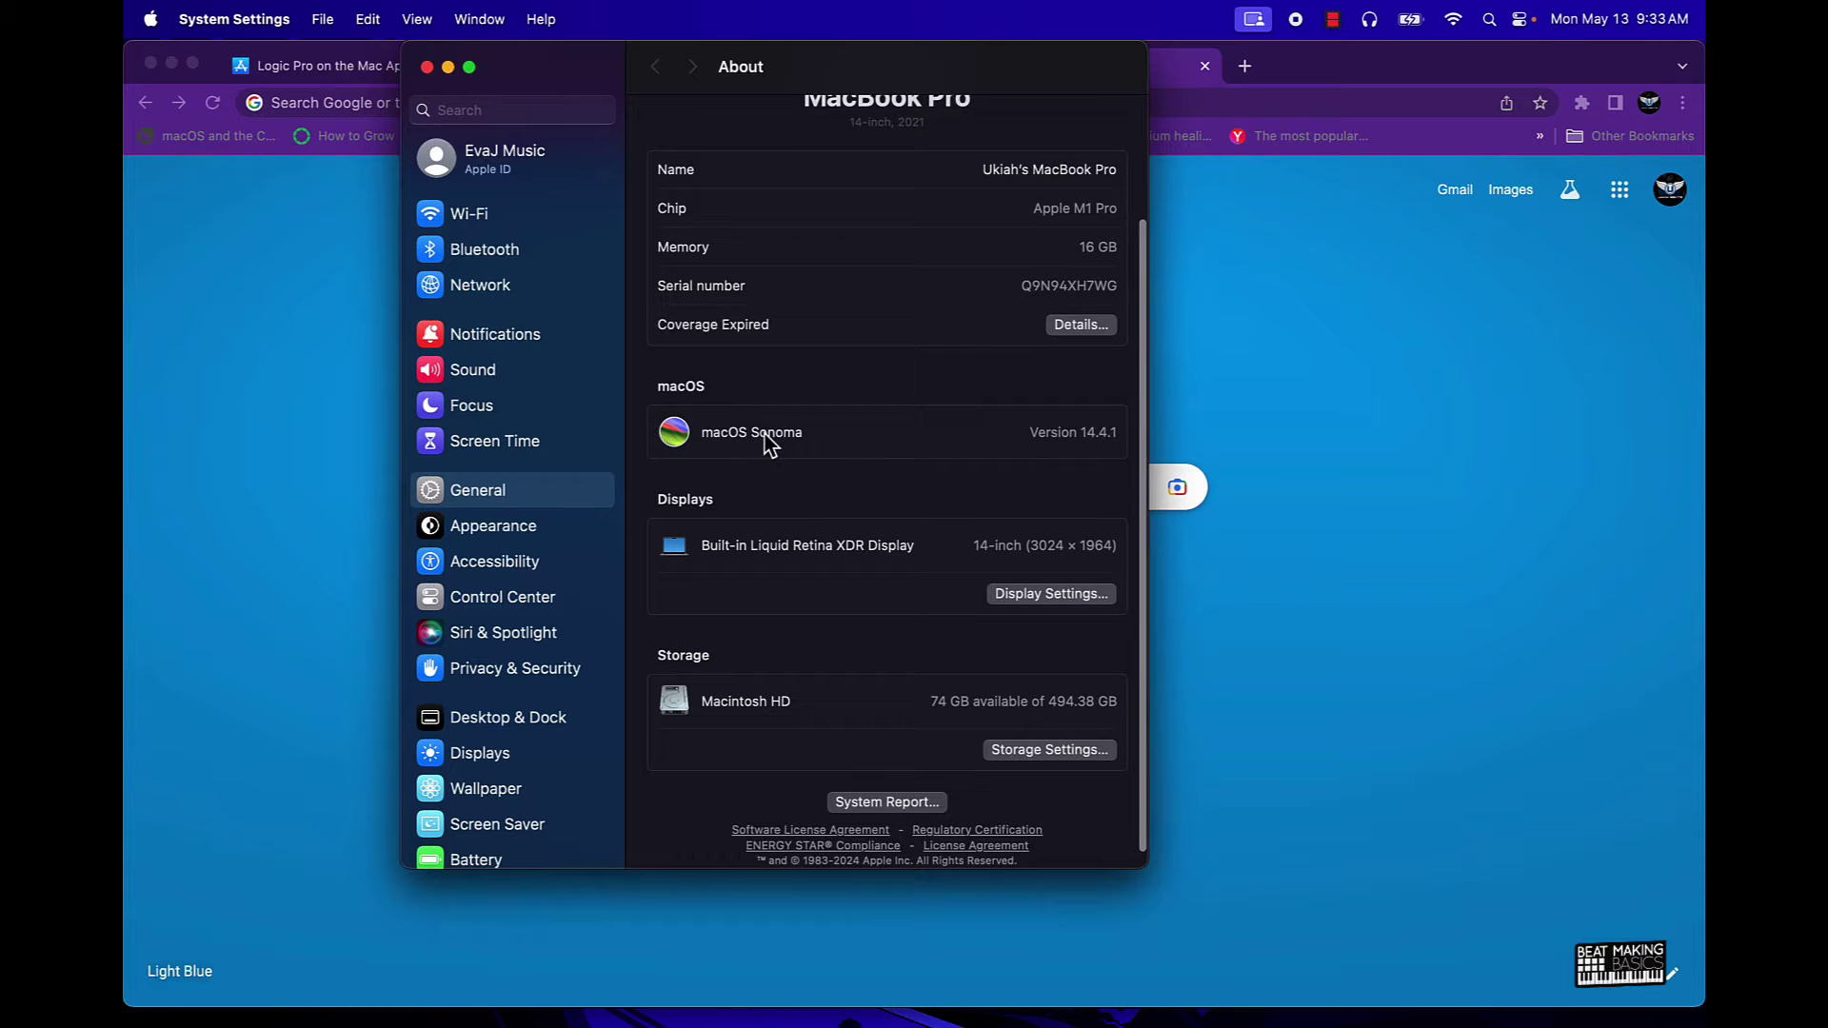
scroll(769, 445, up, 2)
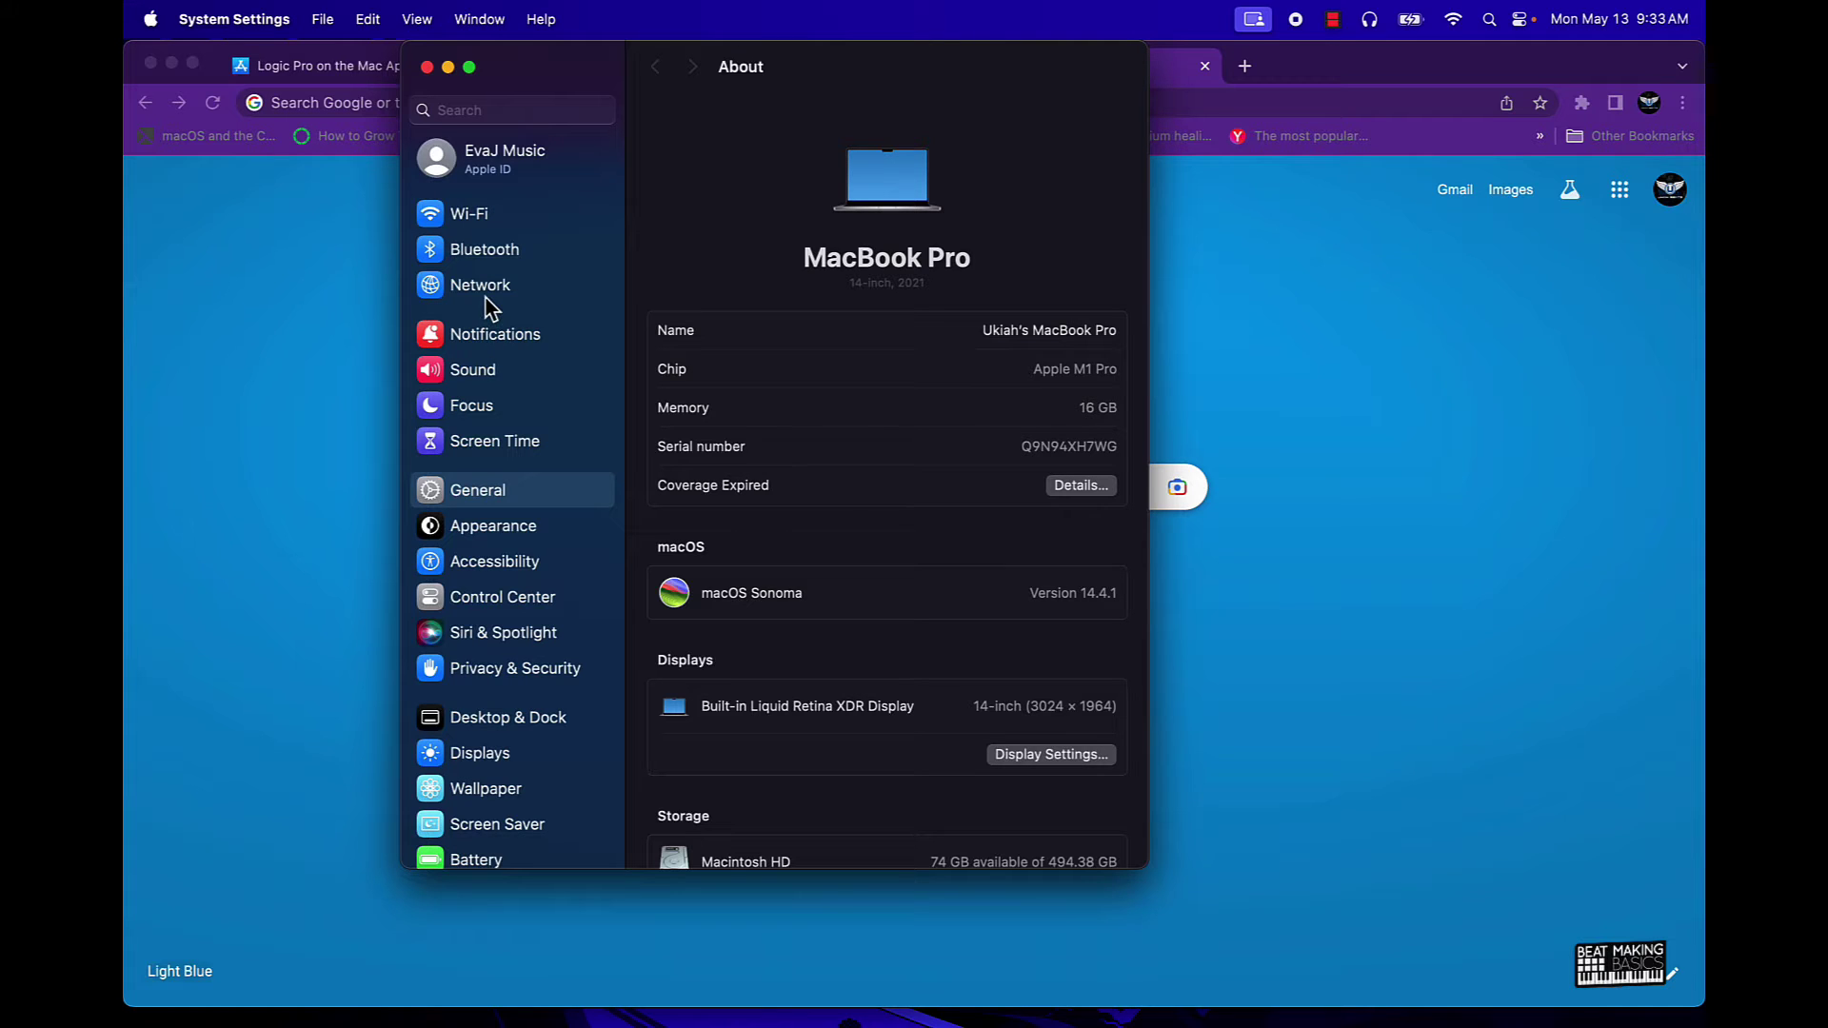
double_click(912, 282)
triple_click(912, 283)
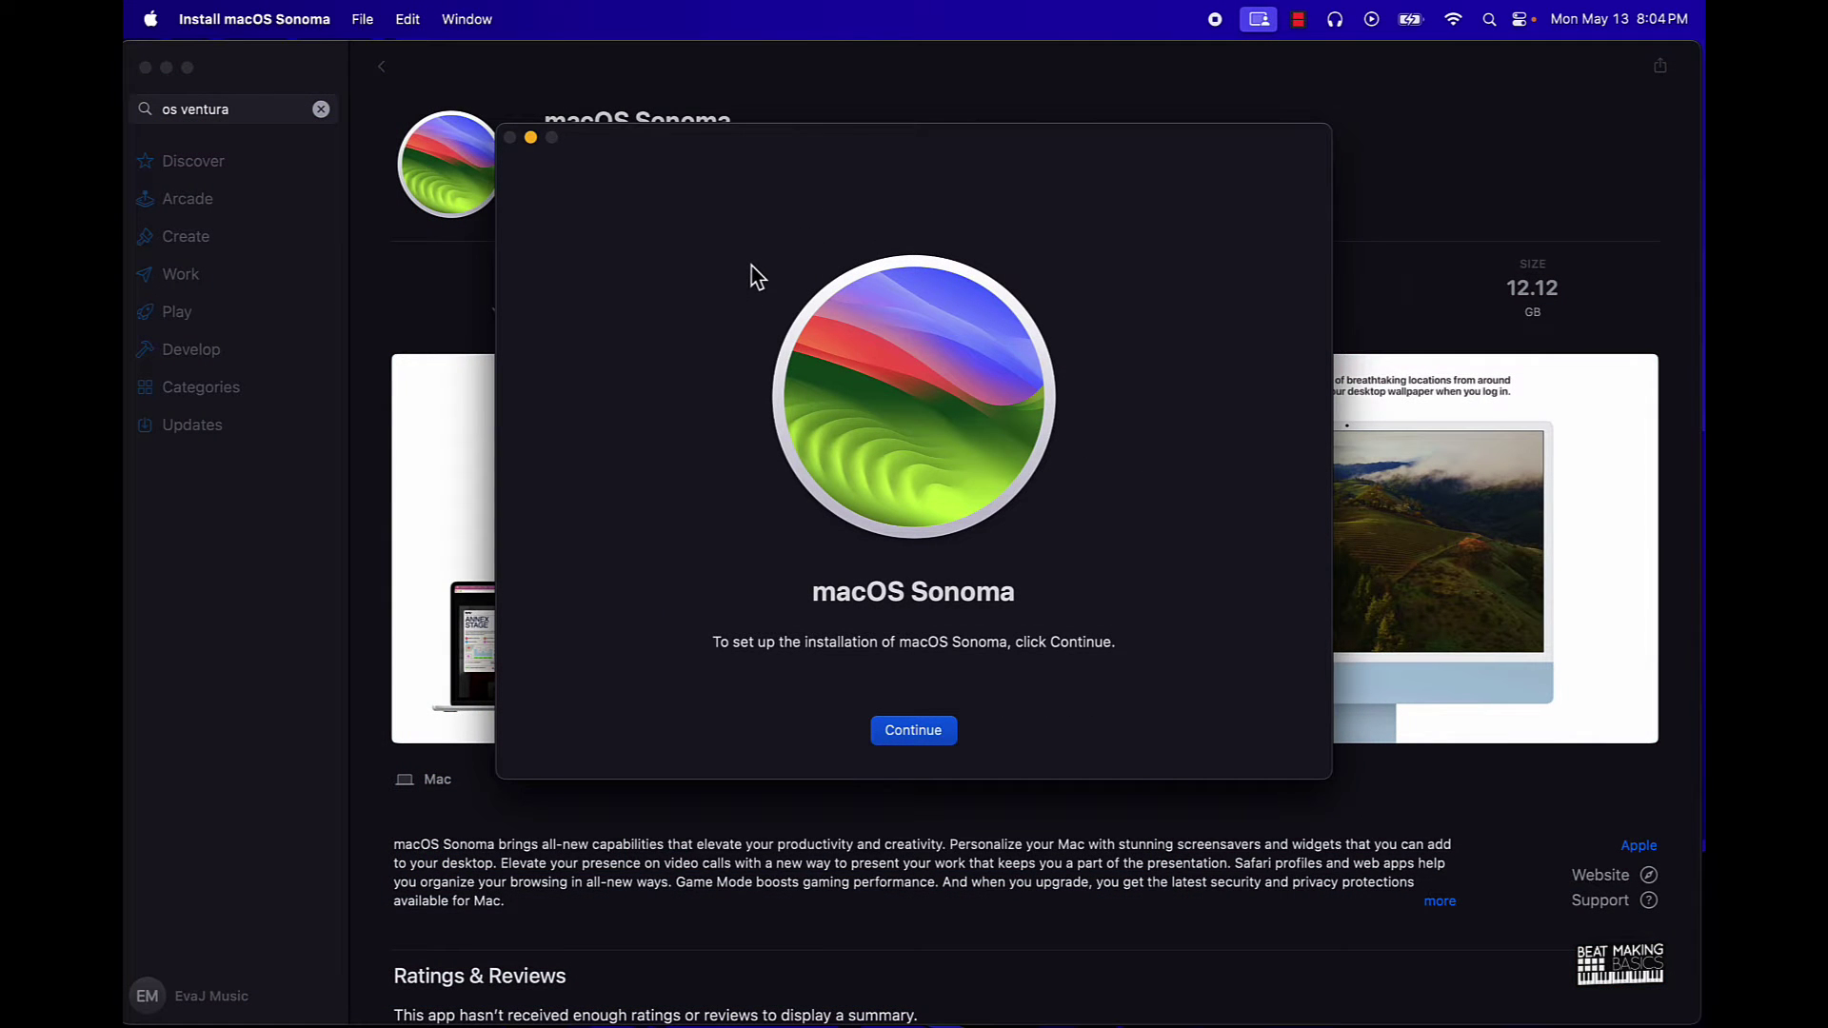
Step: Continue past the Sonoma installer's welcome and agree to the software license terms twice
click(921, 742)
scroll(930, 577, down, 20)
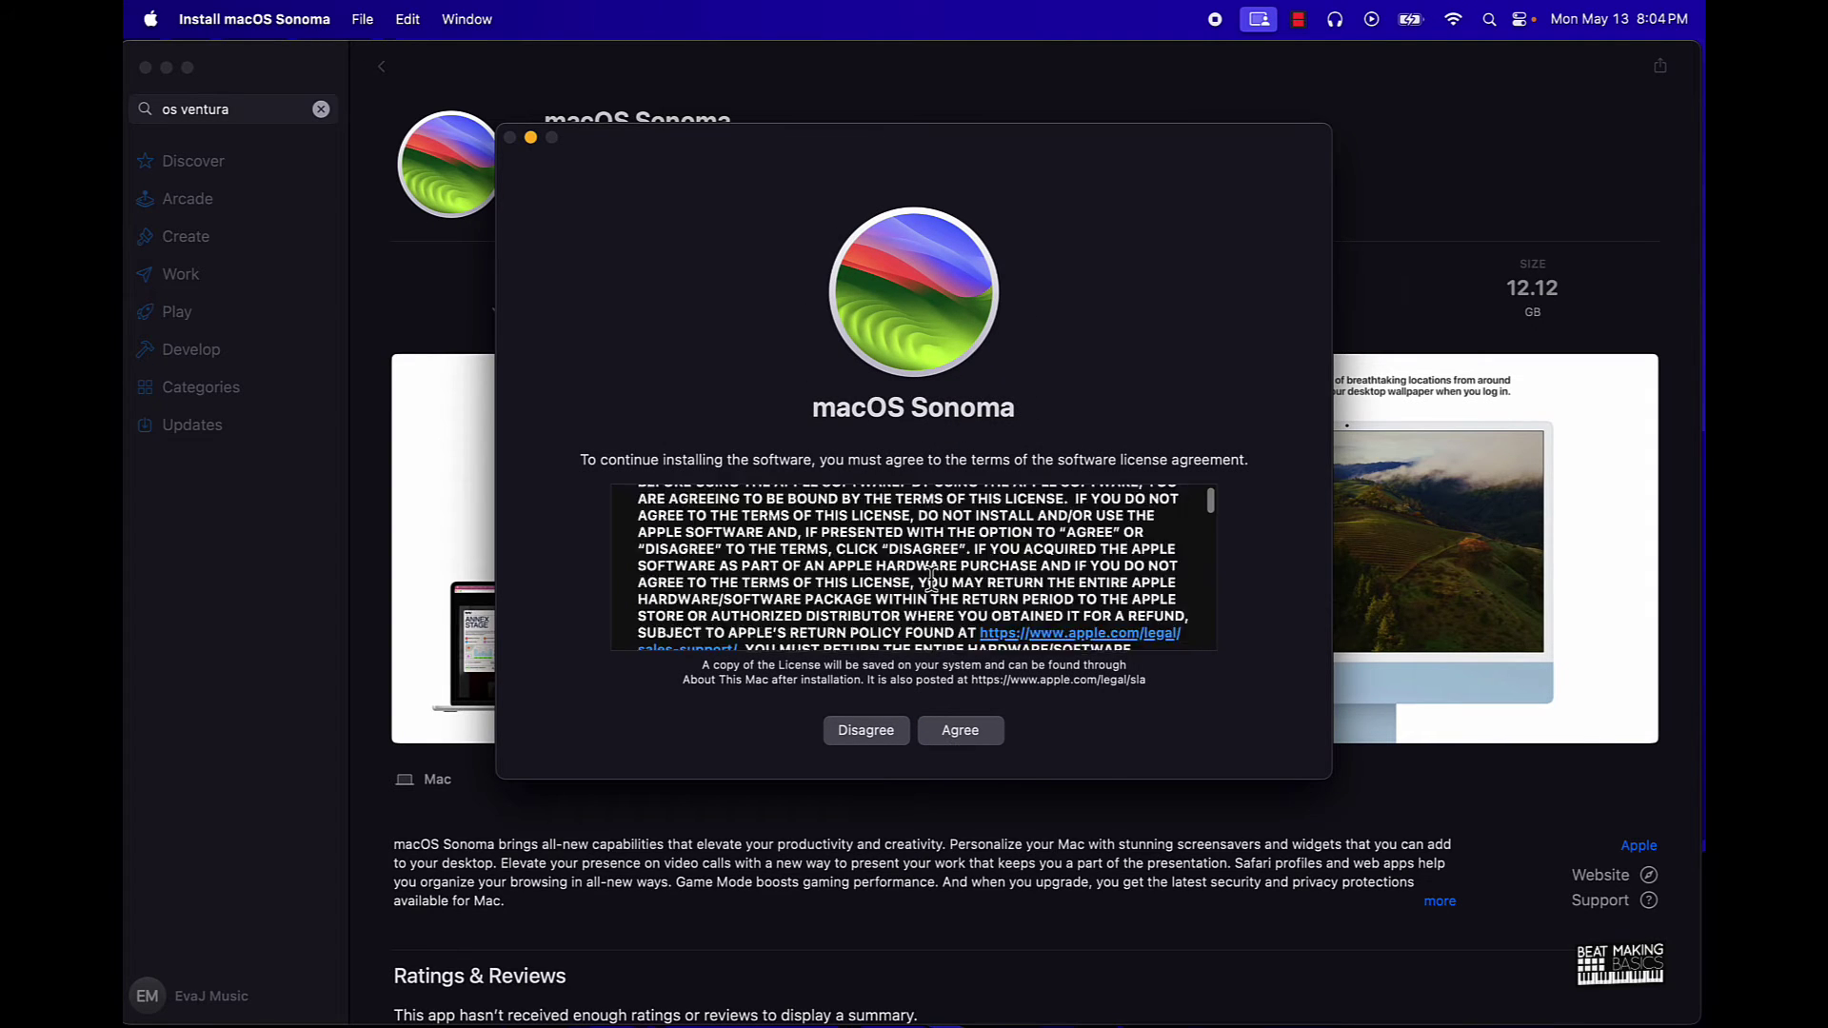
scroll(930, 577, down, 10)
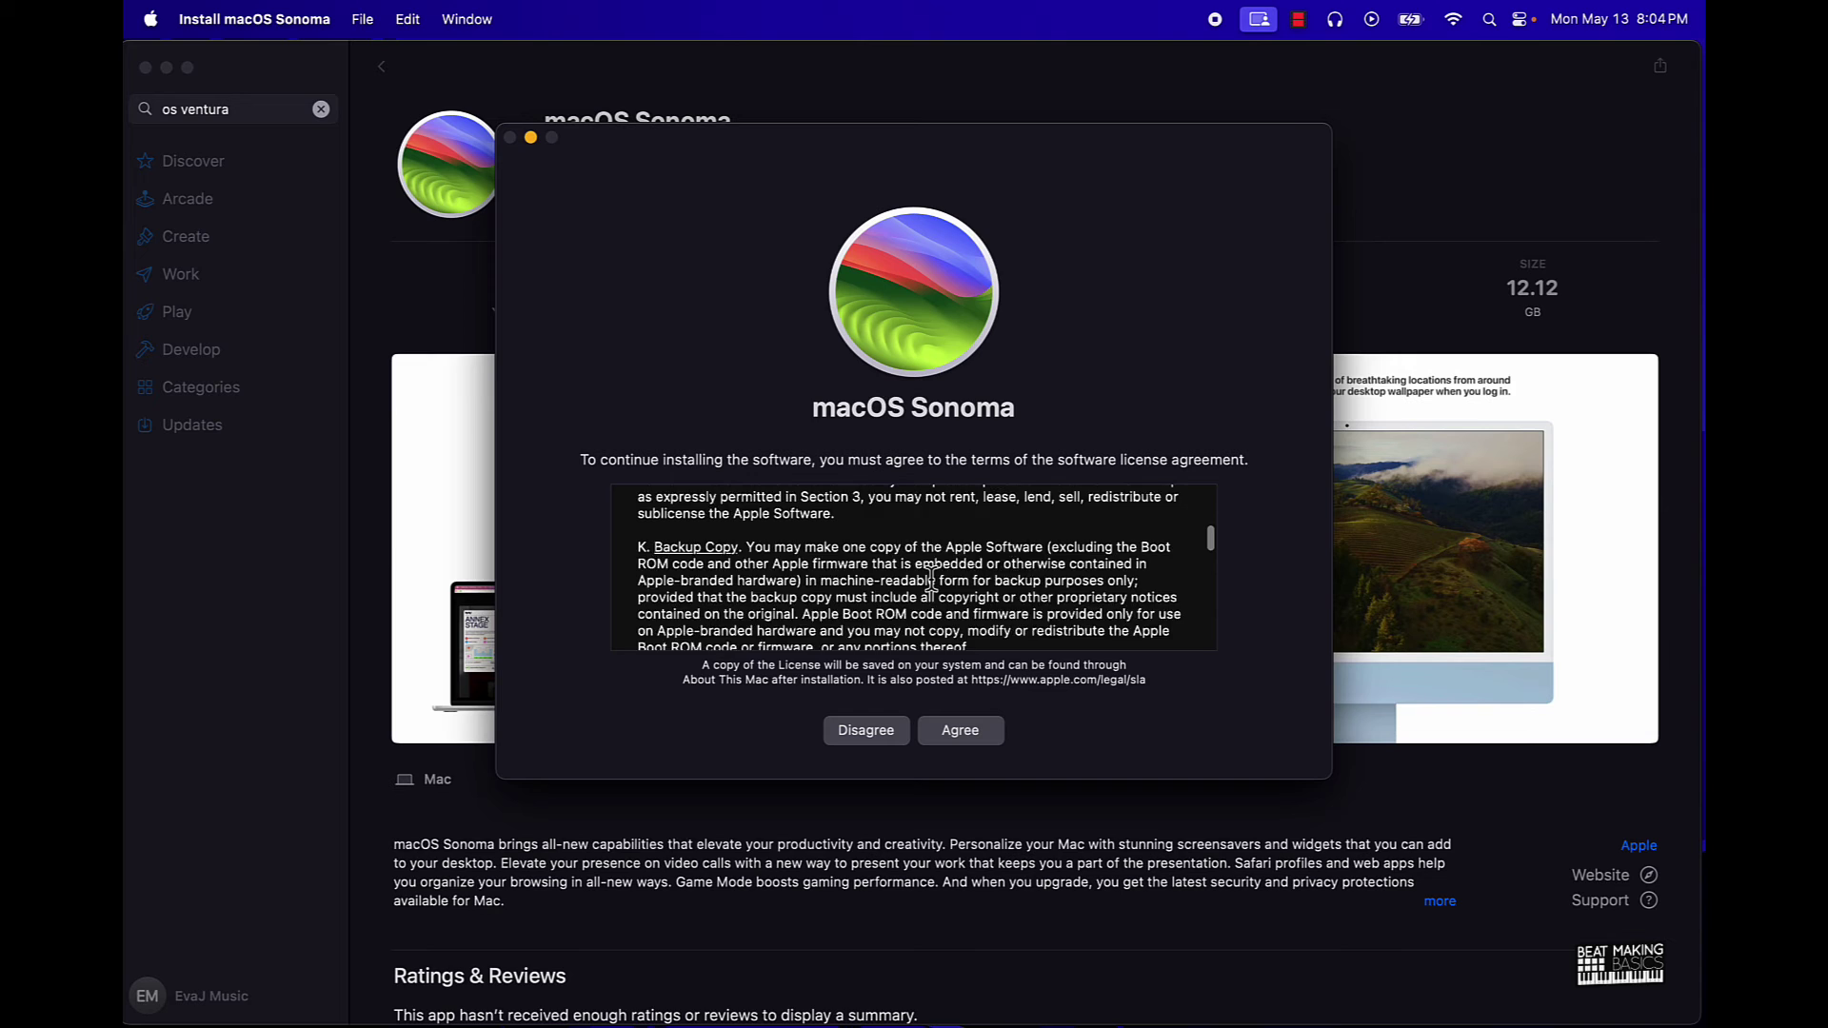
scroll(752, 607, down, 8)
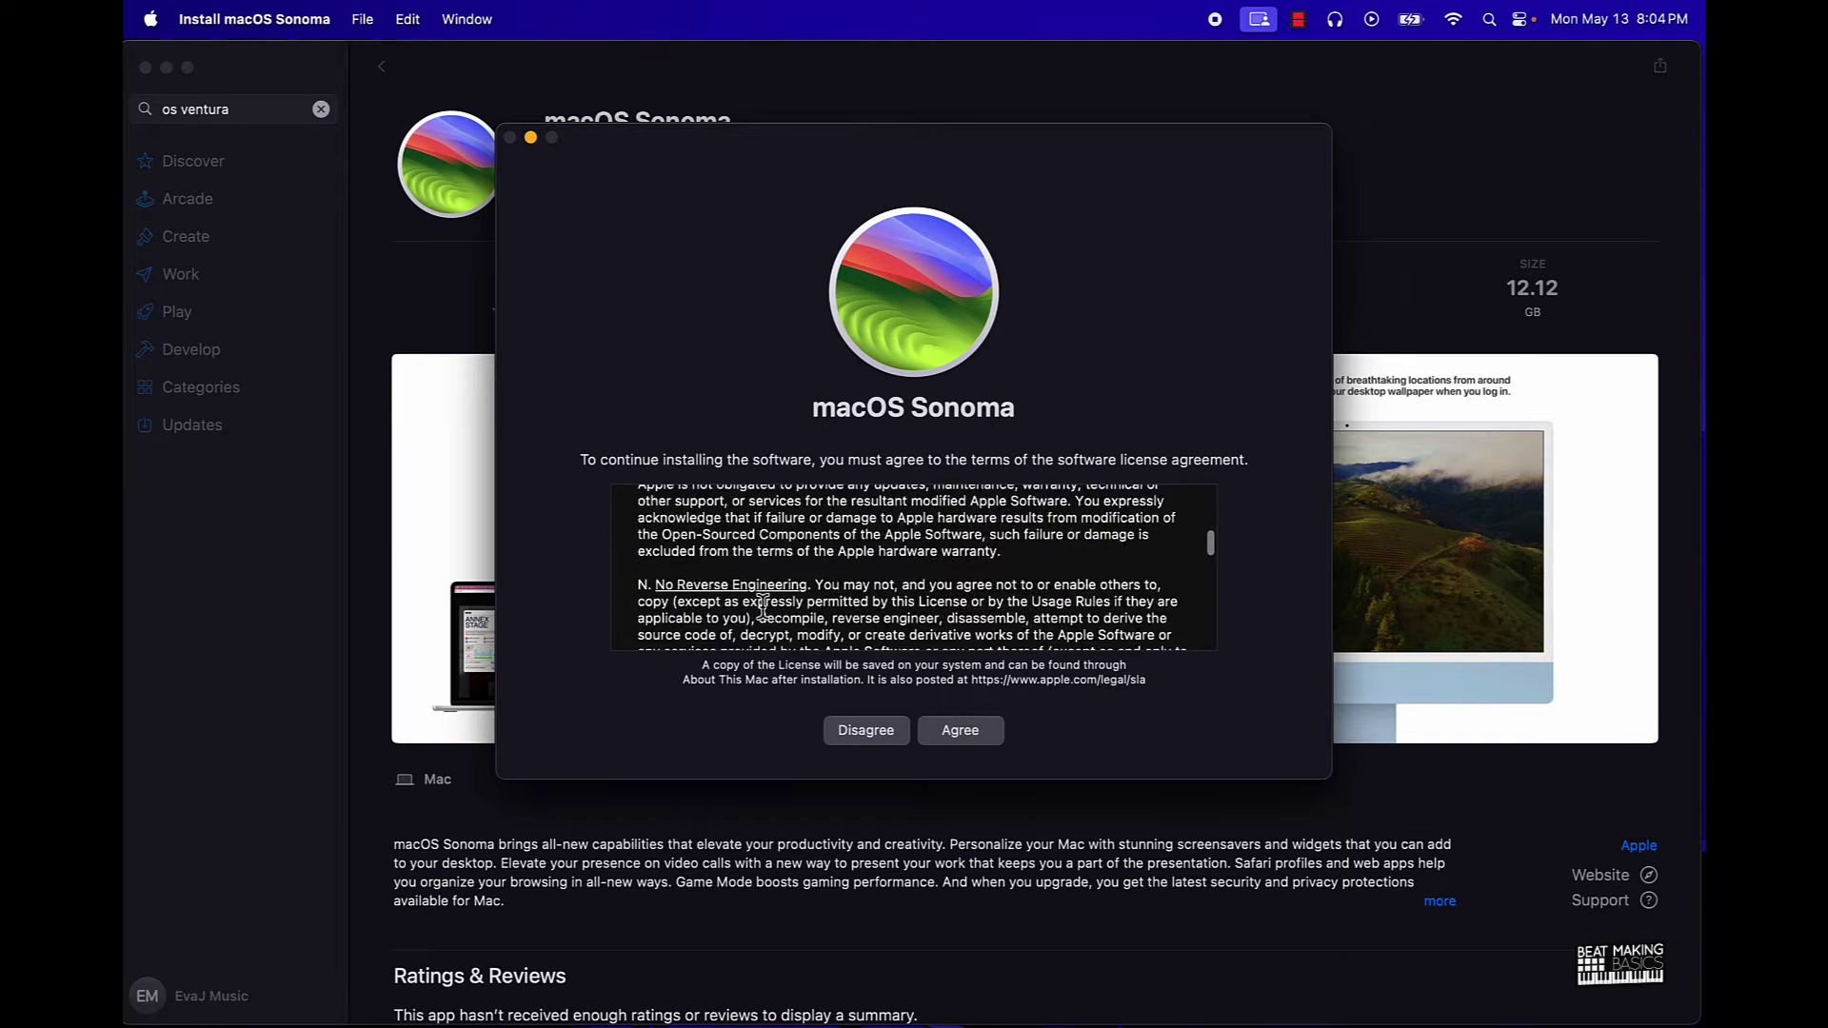
click(960, 733)
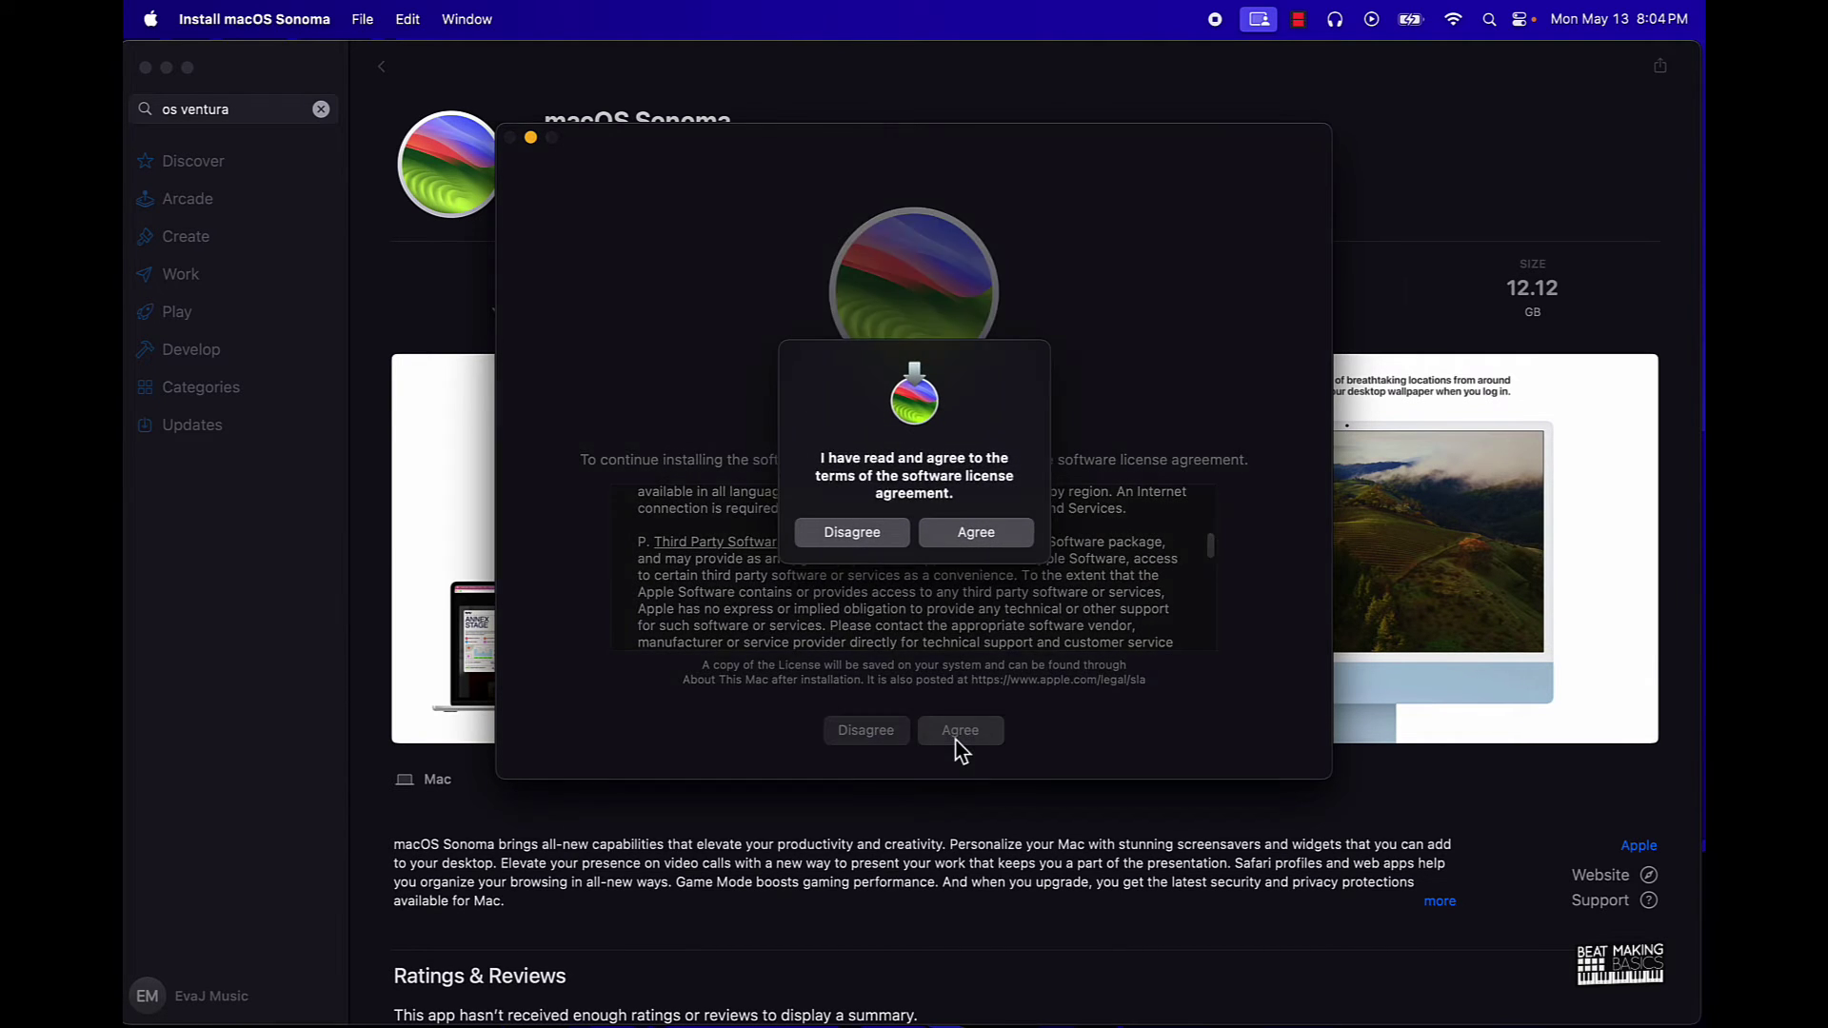
click(990, 547)
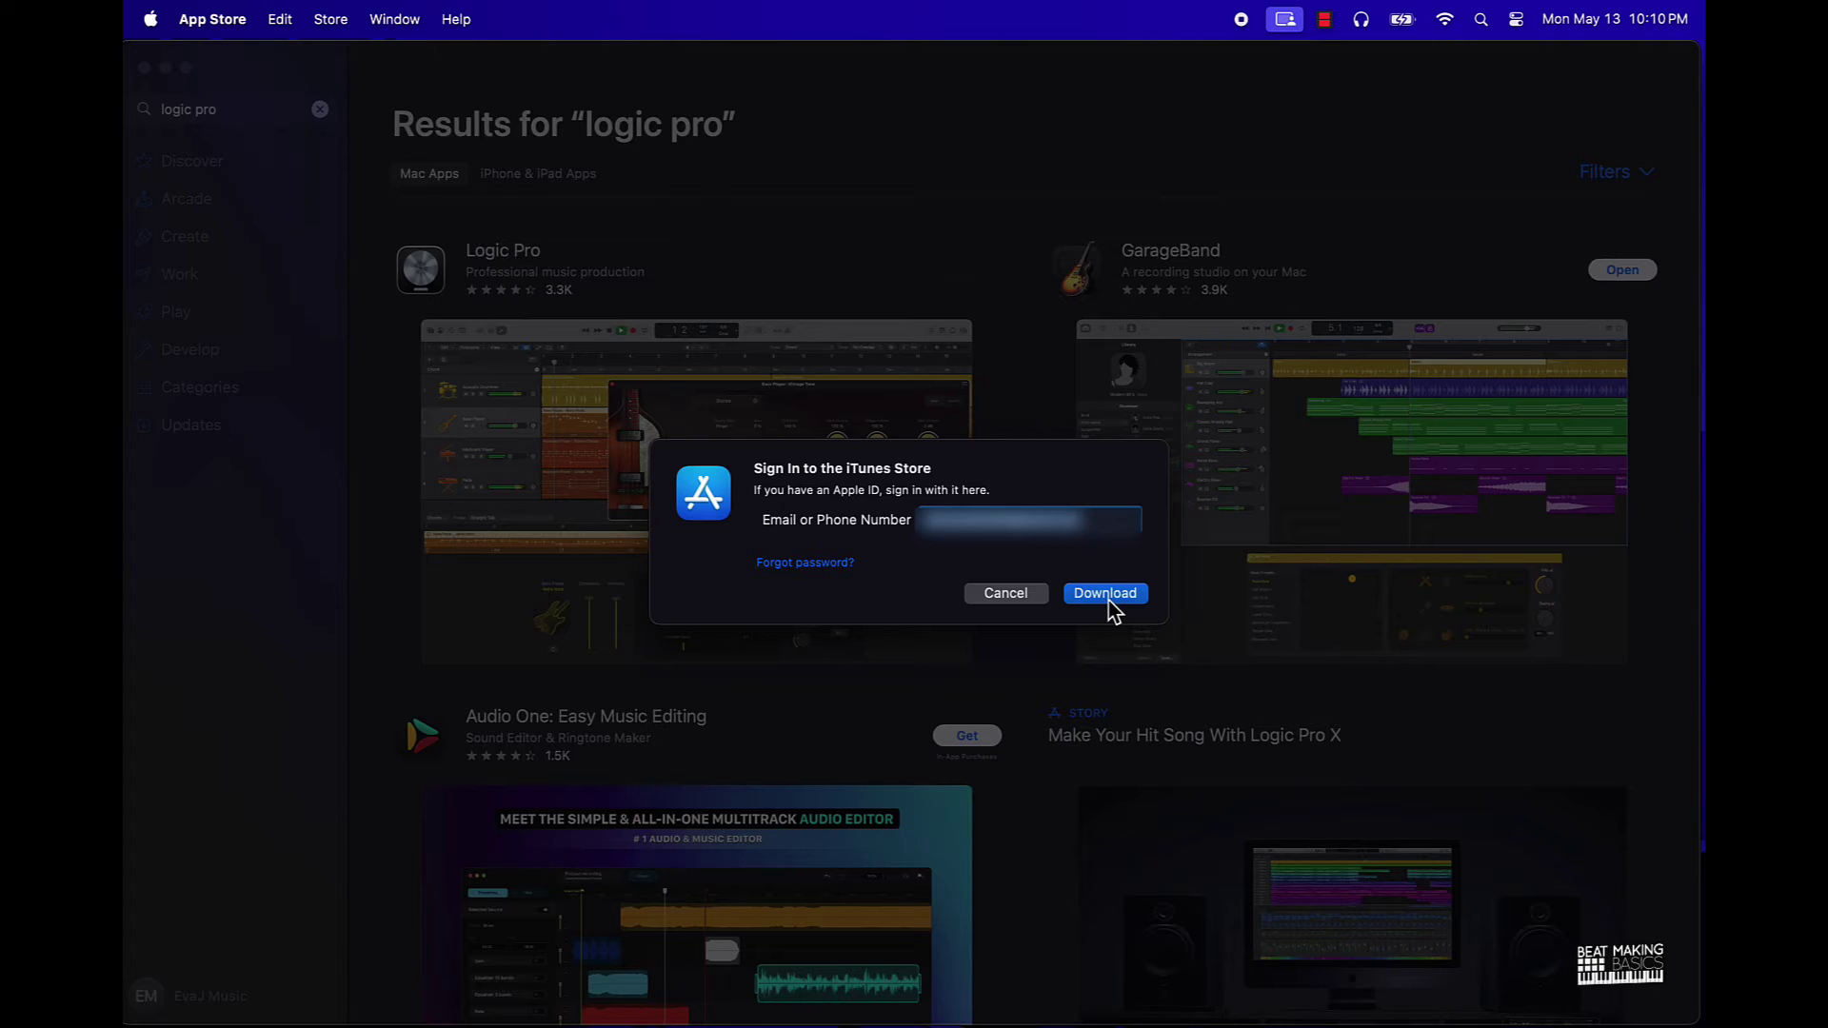
Step: Proceed with the Logic Pro download sign-in and submit the Apple ID password
click(1106, 594)
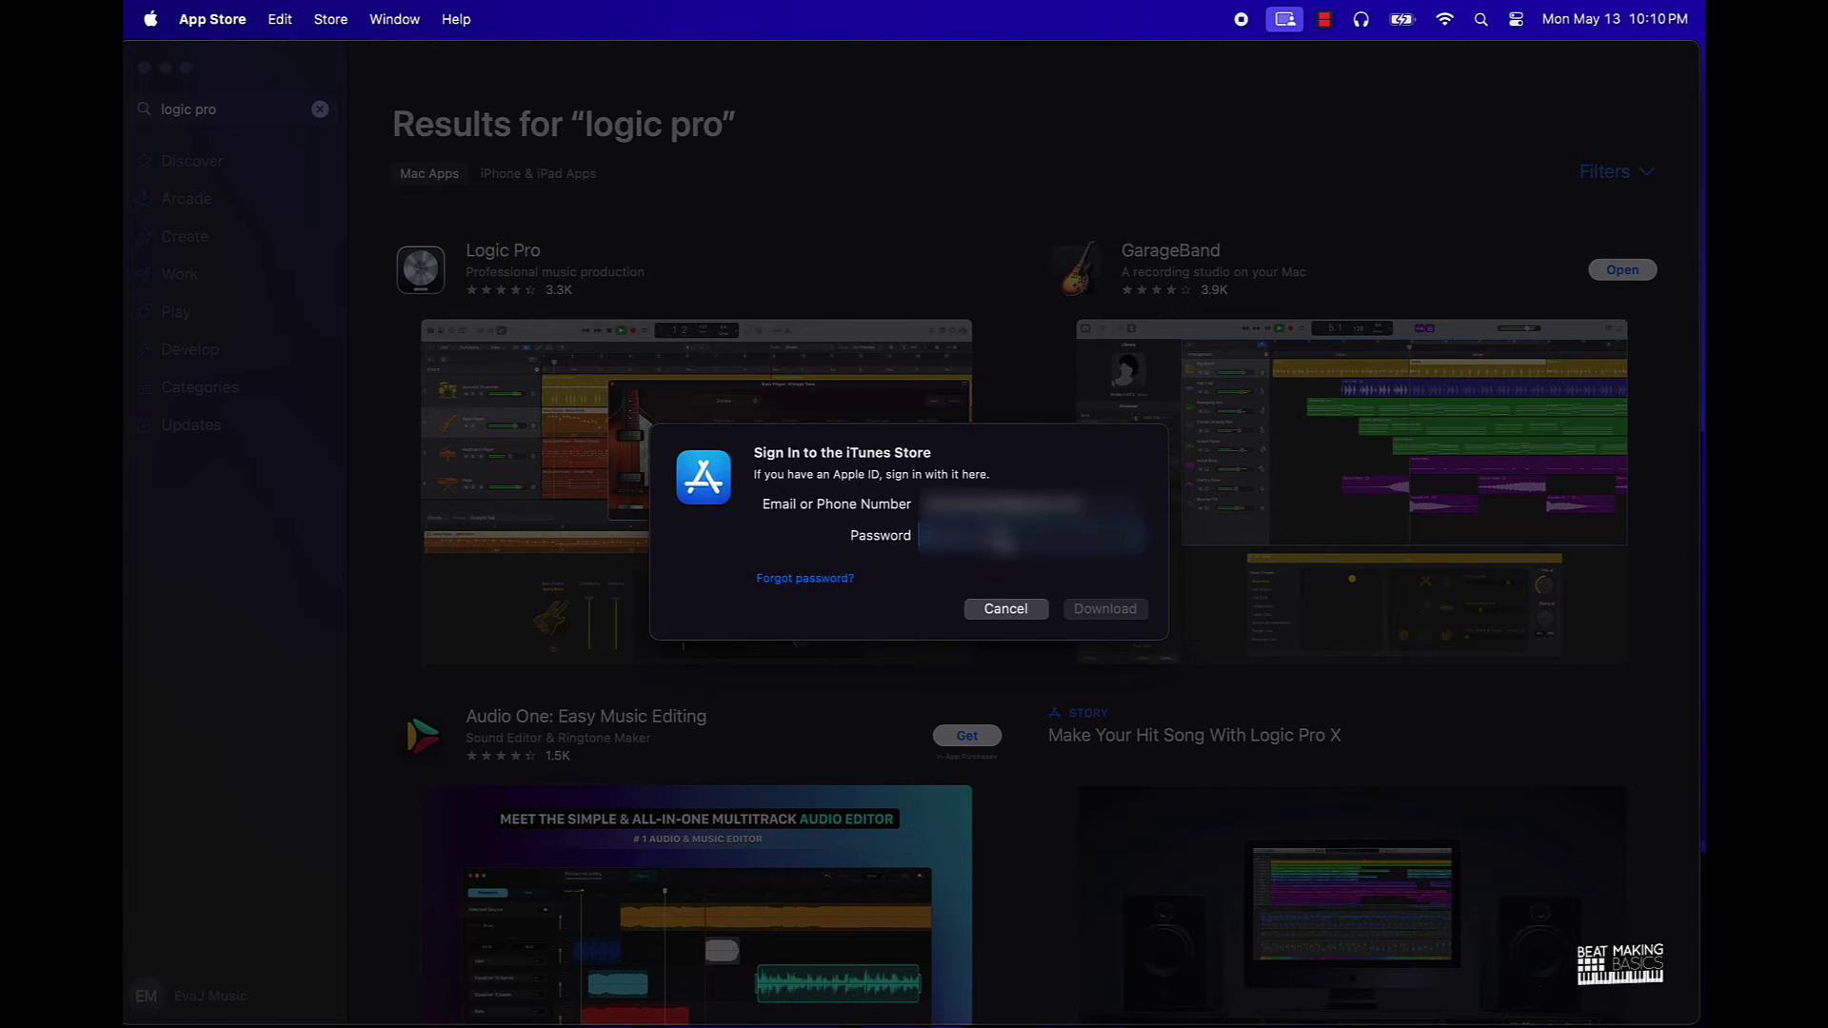
text(•)
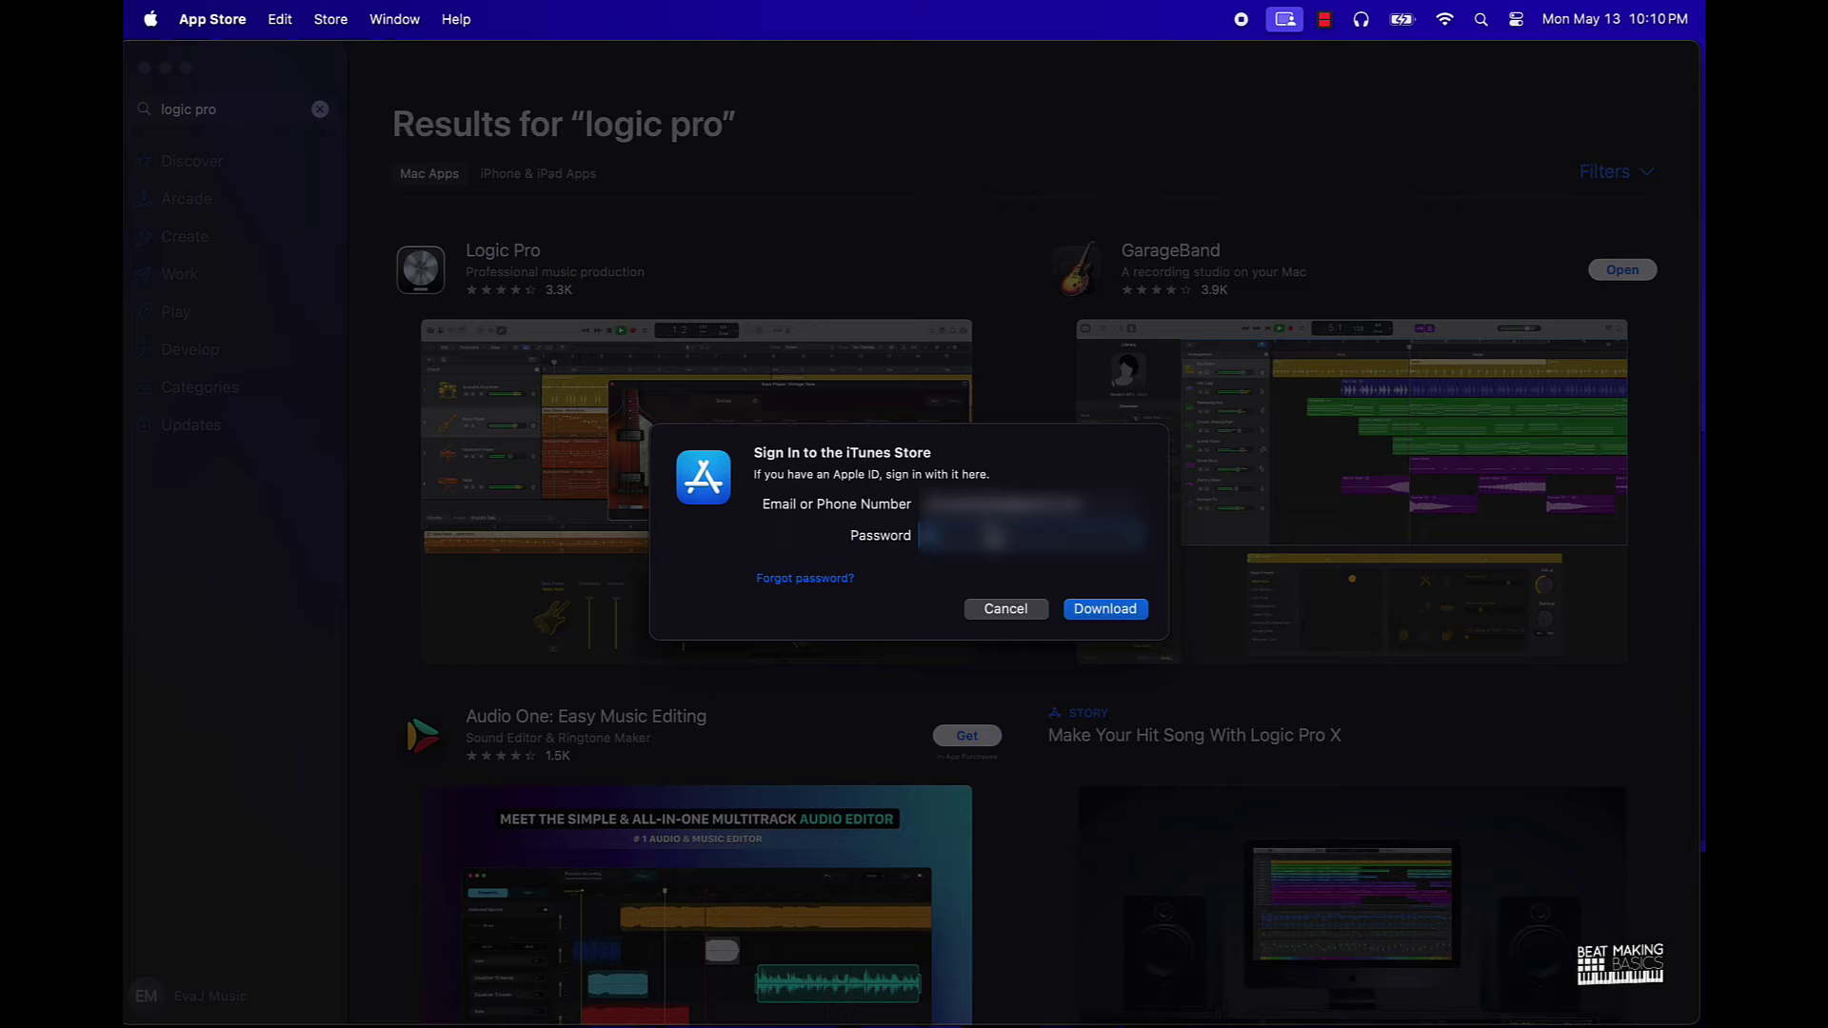
text(••••)
key(Return)
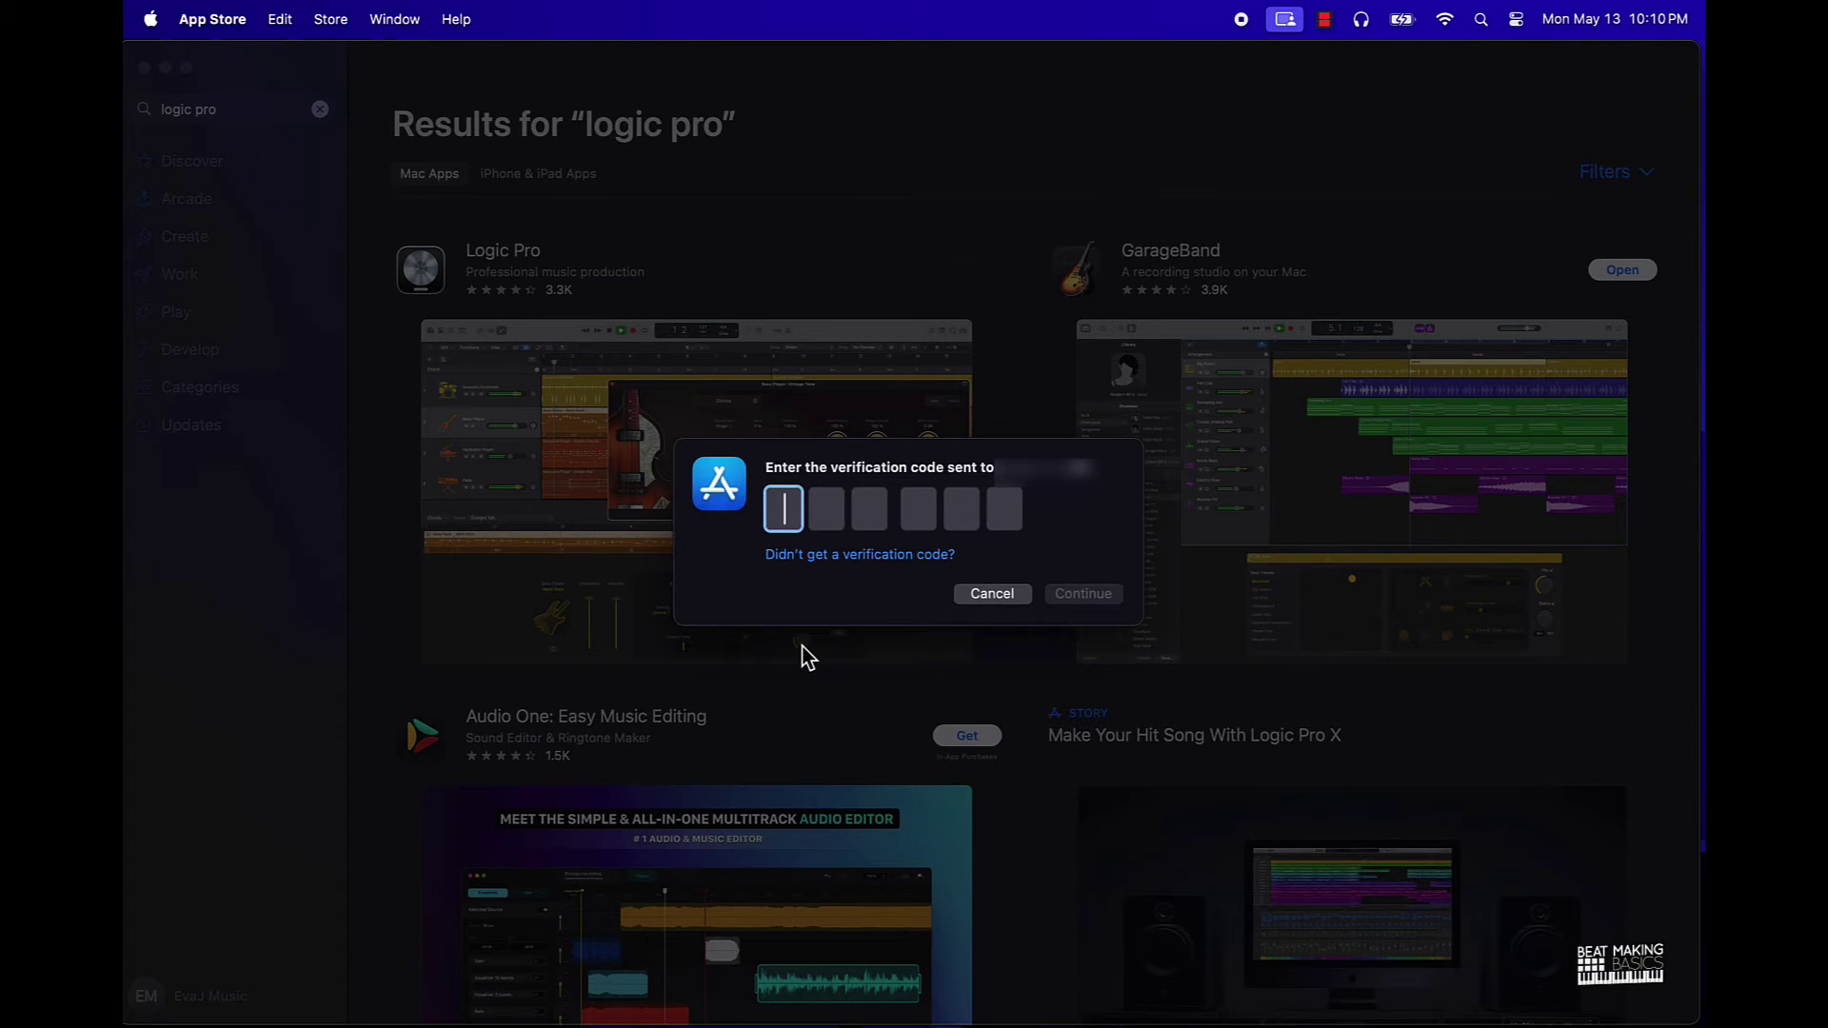
Step: Report the missing verification code, choose account recovery, and submit the trusted phone number
click(862, 556)
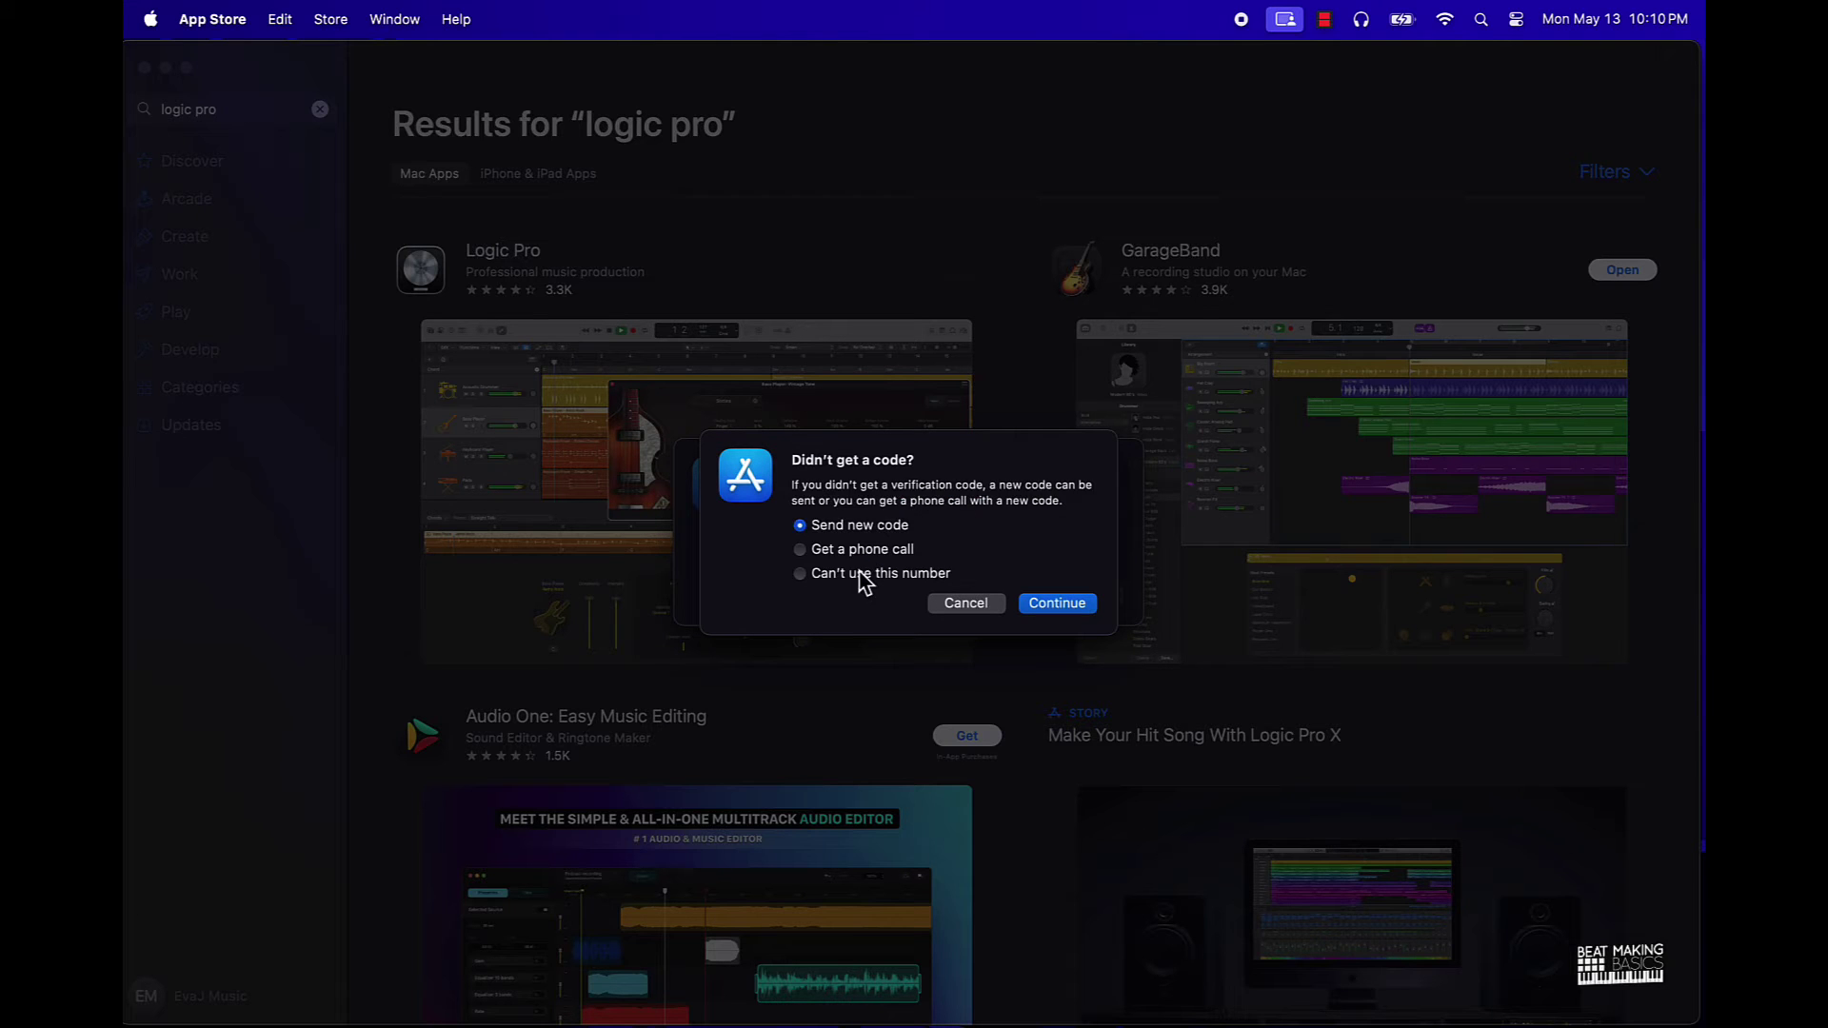
click(870, 581)
click(1043, 607)
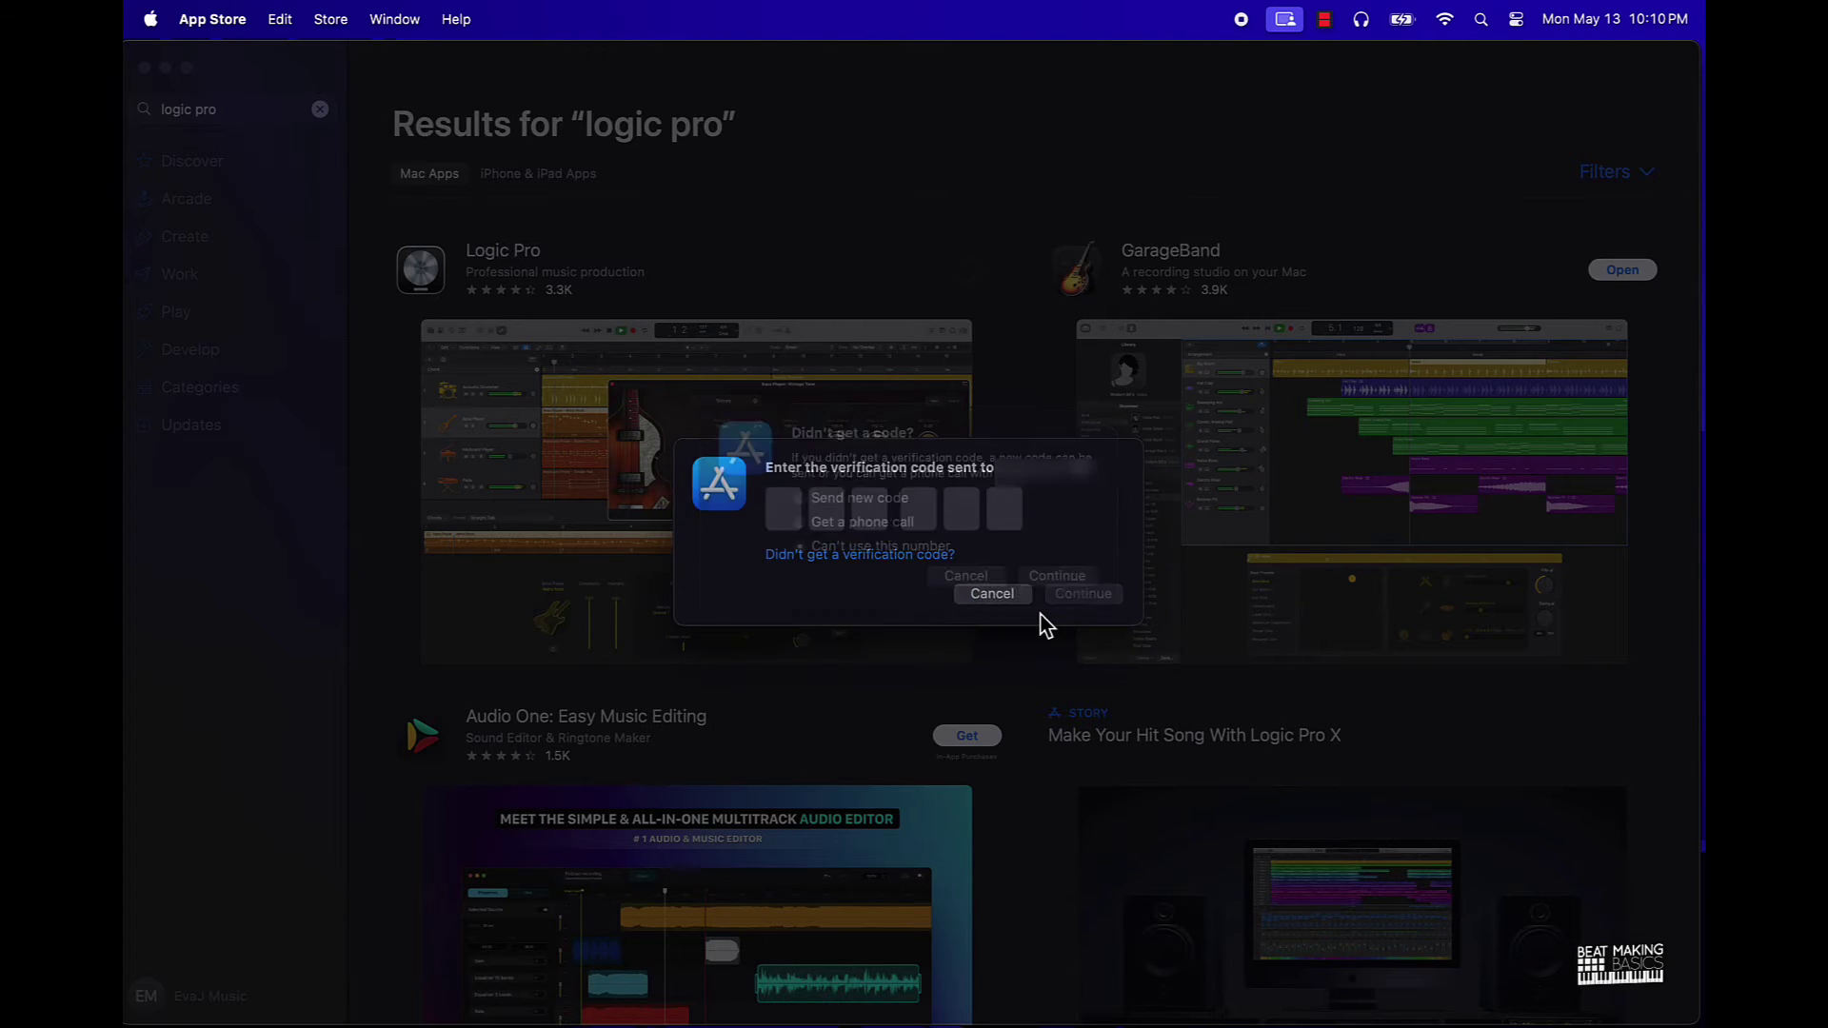
click(1057, 580)
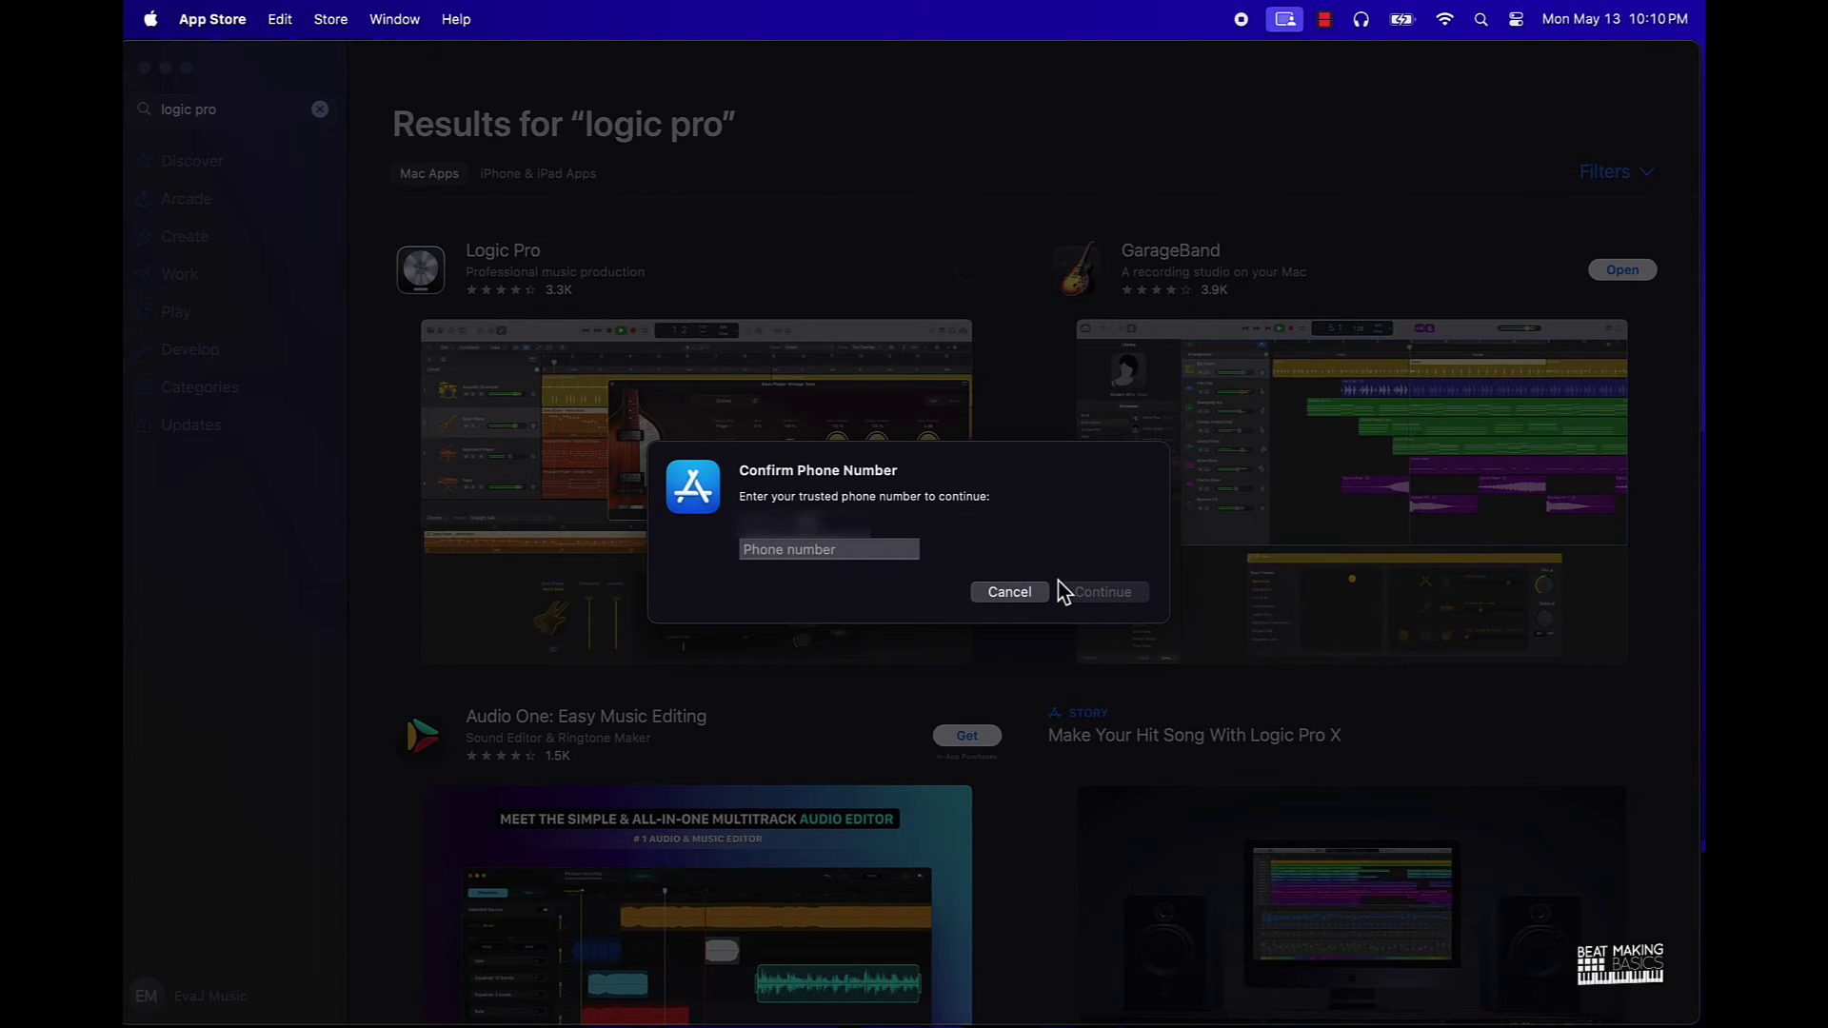
click(829, 560)
key(super+v)
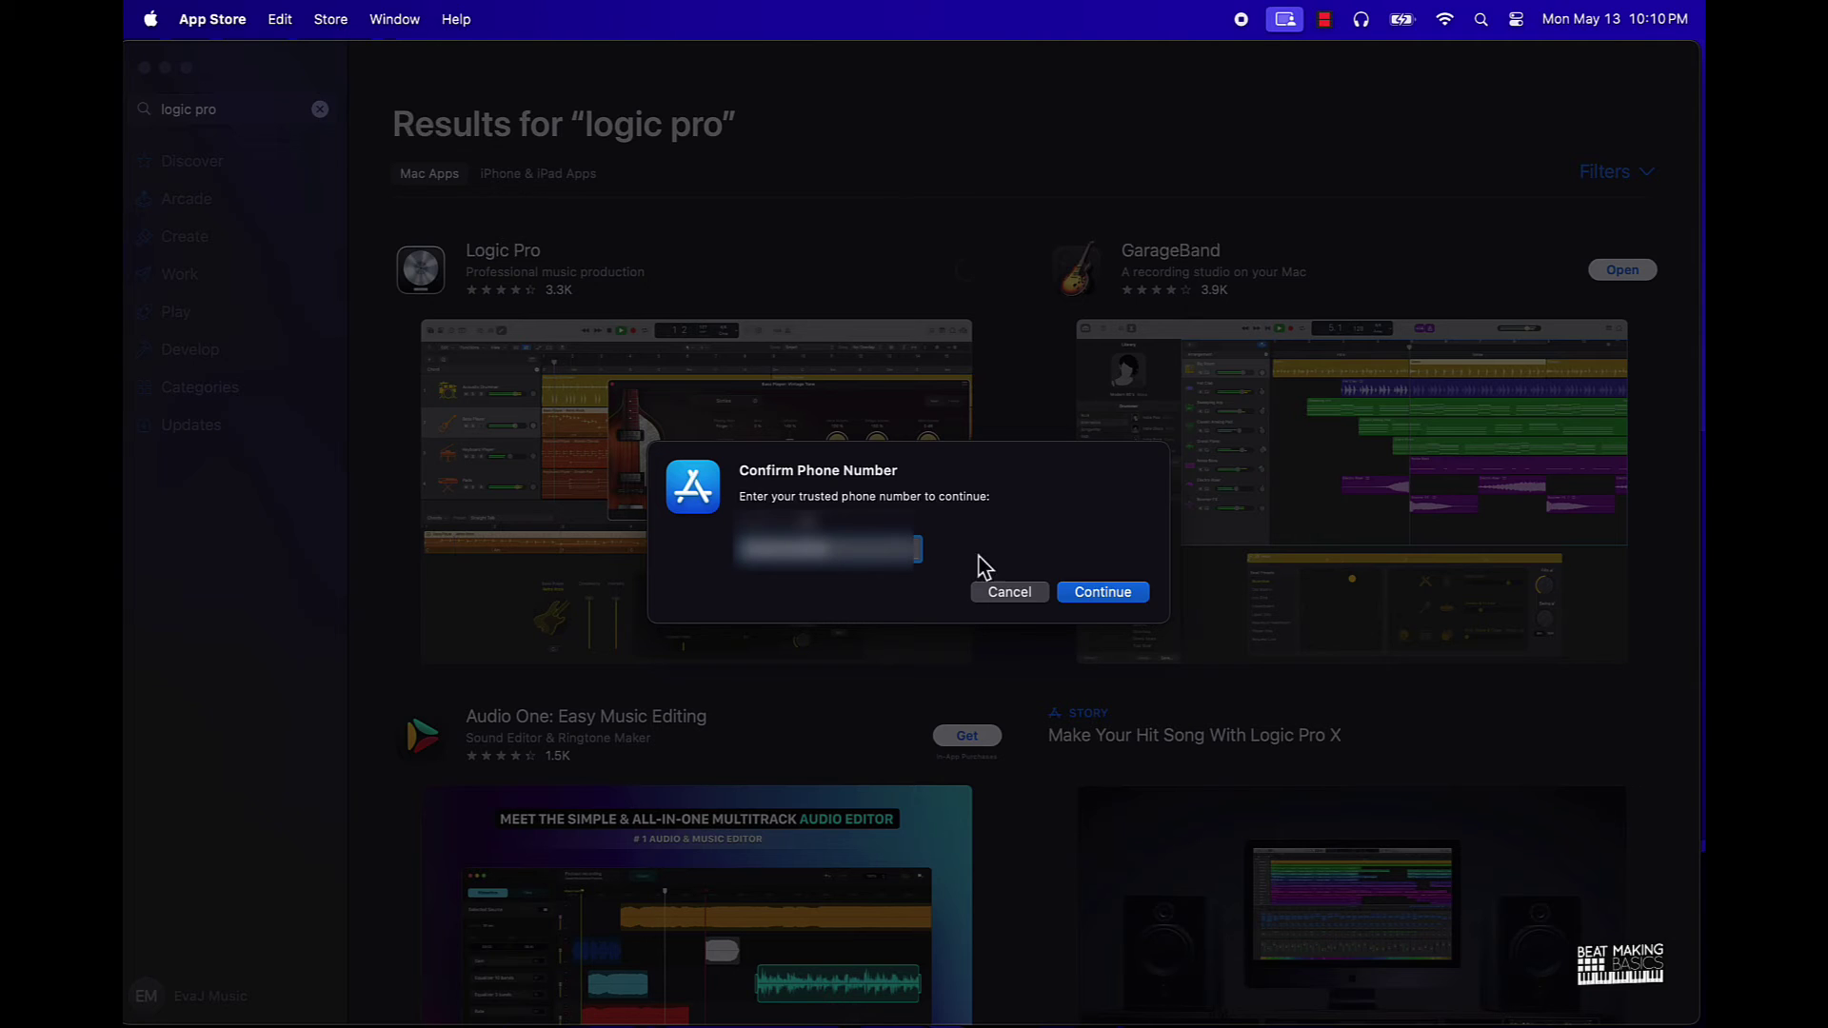
click(1101, 594)
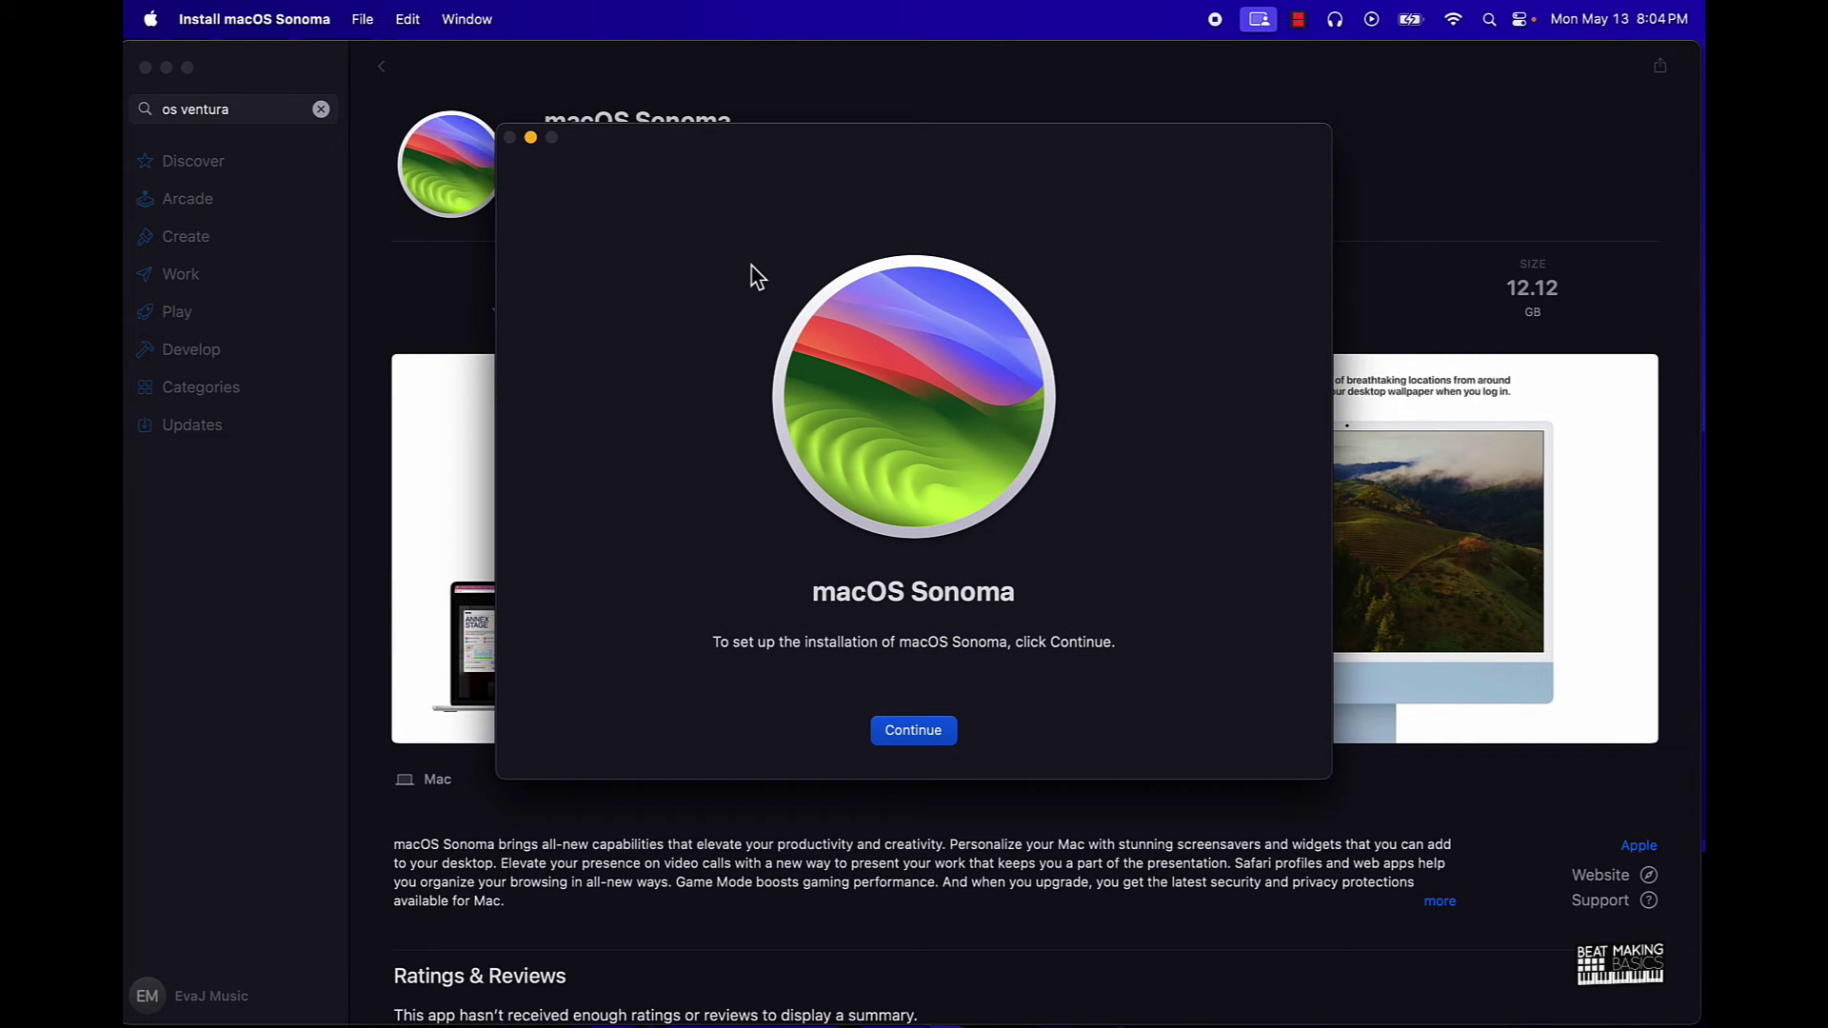
Step: Leave the Install macOS Sonoma welcome screen and scroll down through the license terms
click(922, 742)
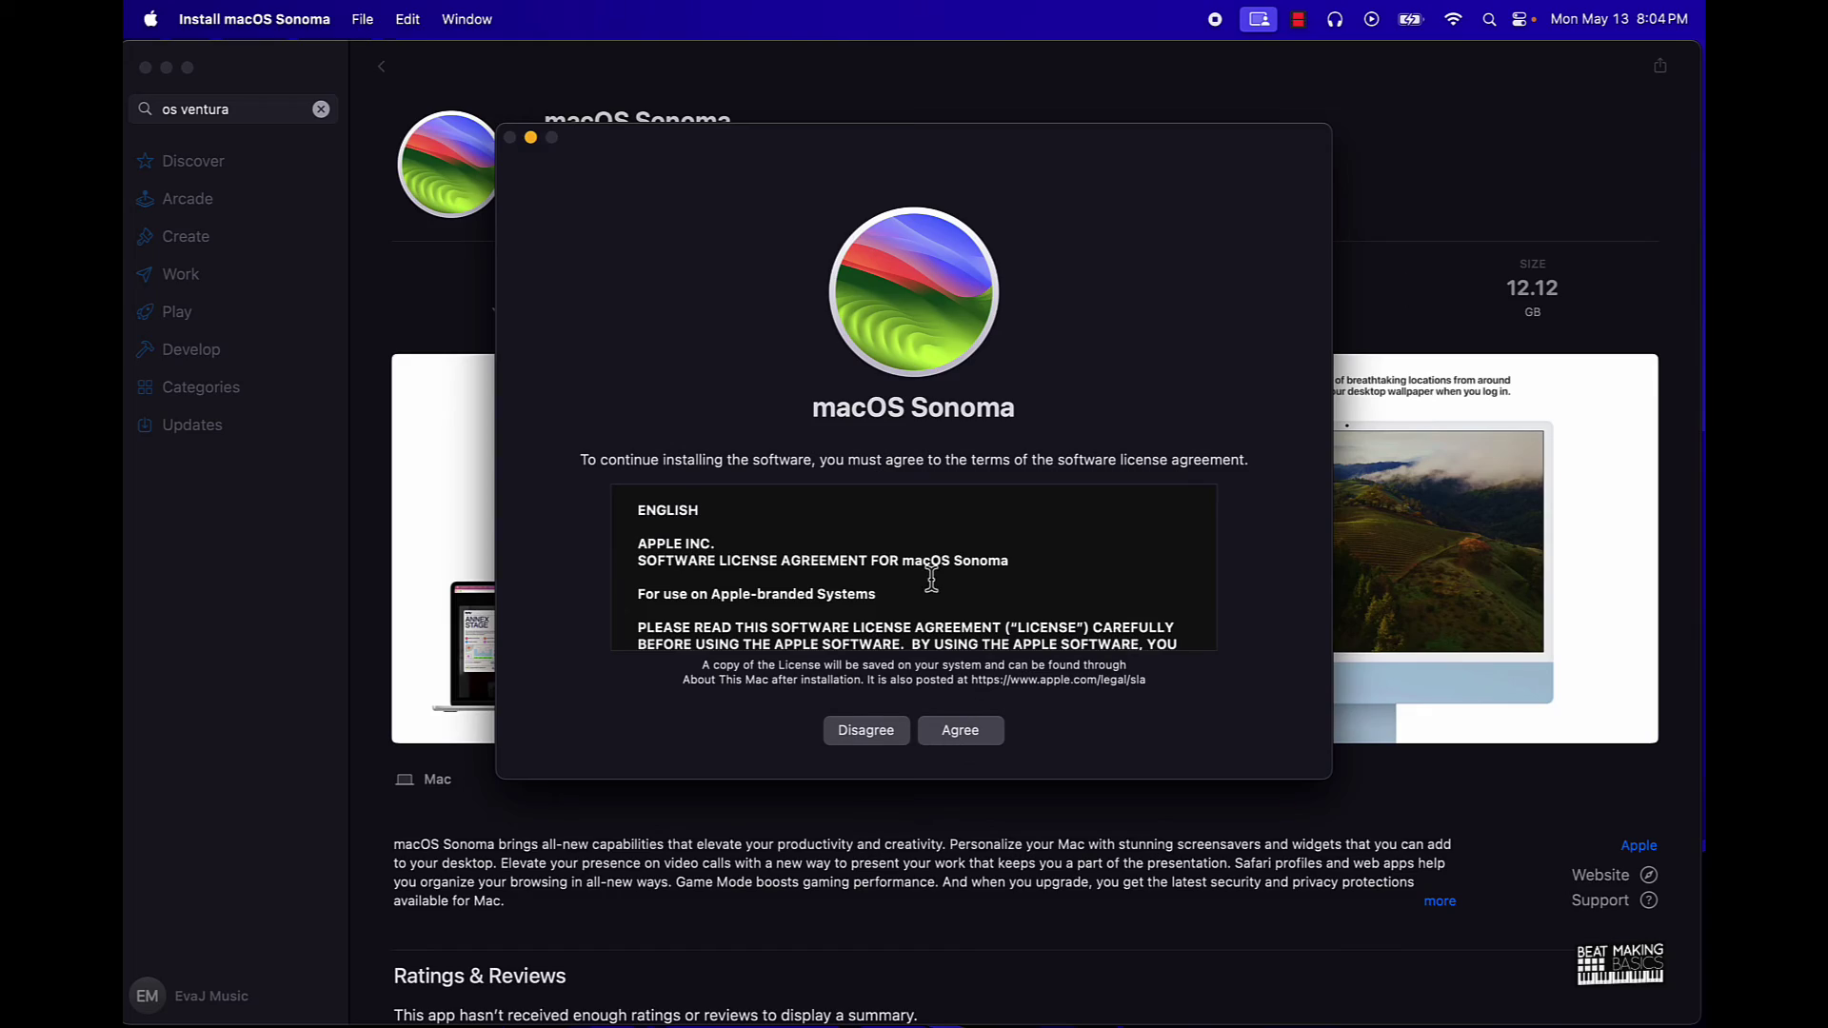
scroll(932, 577, down, 15)
scroll(932, 577, down, 10)
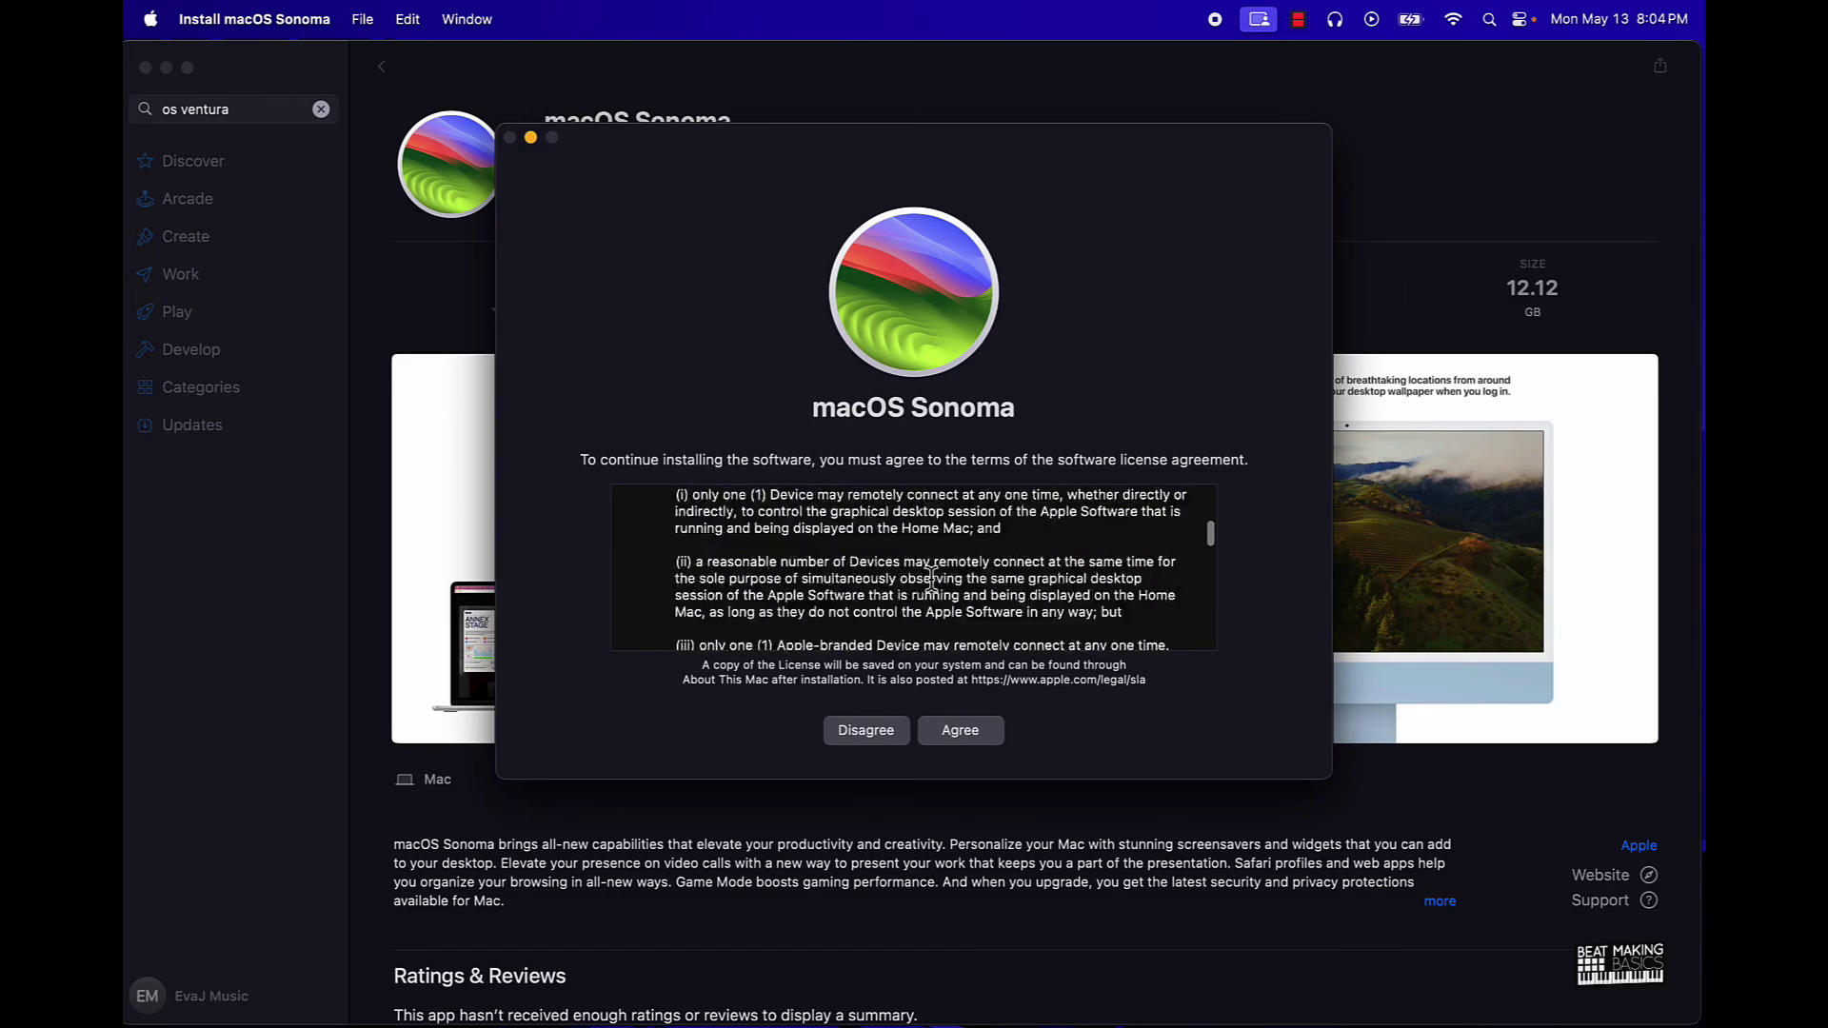